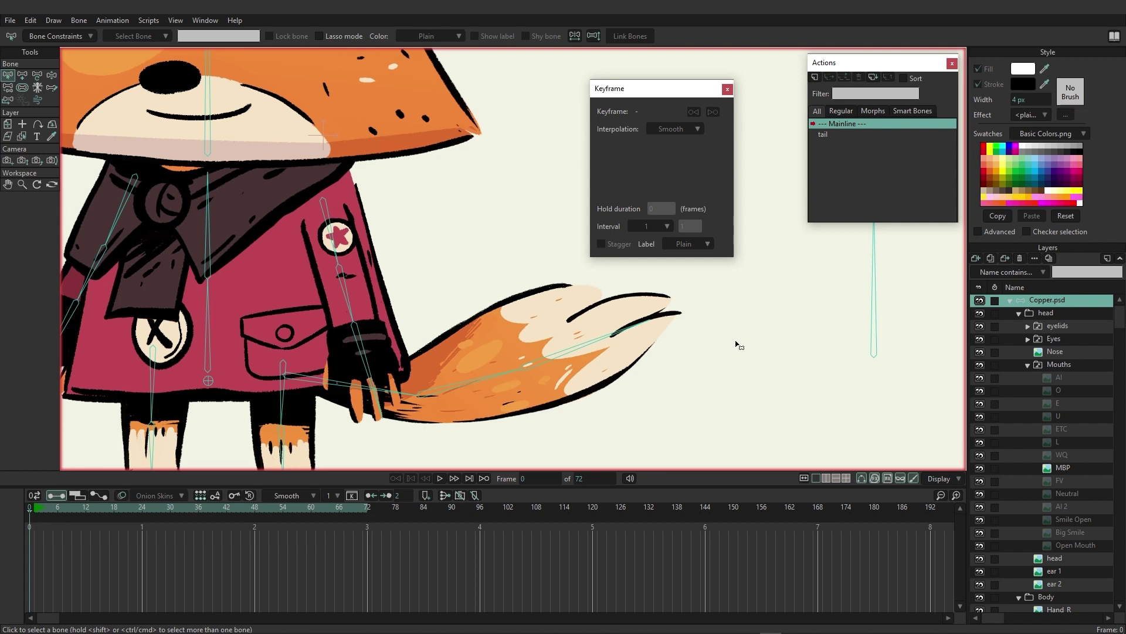
# Select the top Copper.psd layer and rotate the tail bone upward at frame 1.
pyautogui.scroll(-3, 1056, 528)
pyautogui.click(1062, 574)
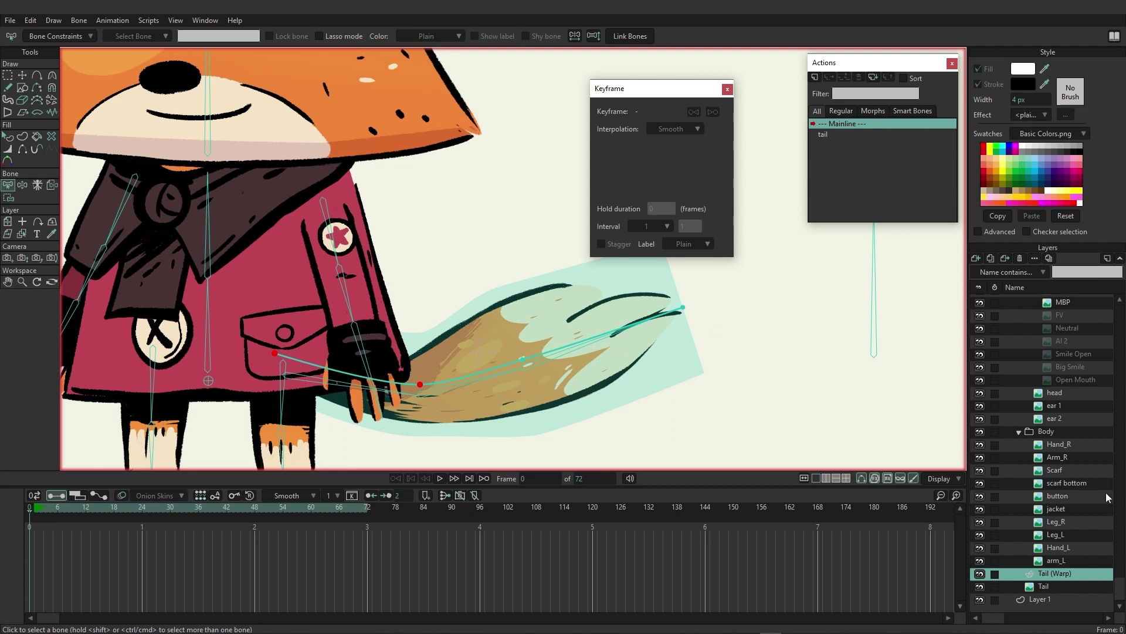
pyautogui.scroll(5, 1085, 507)
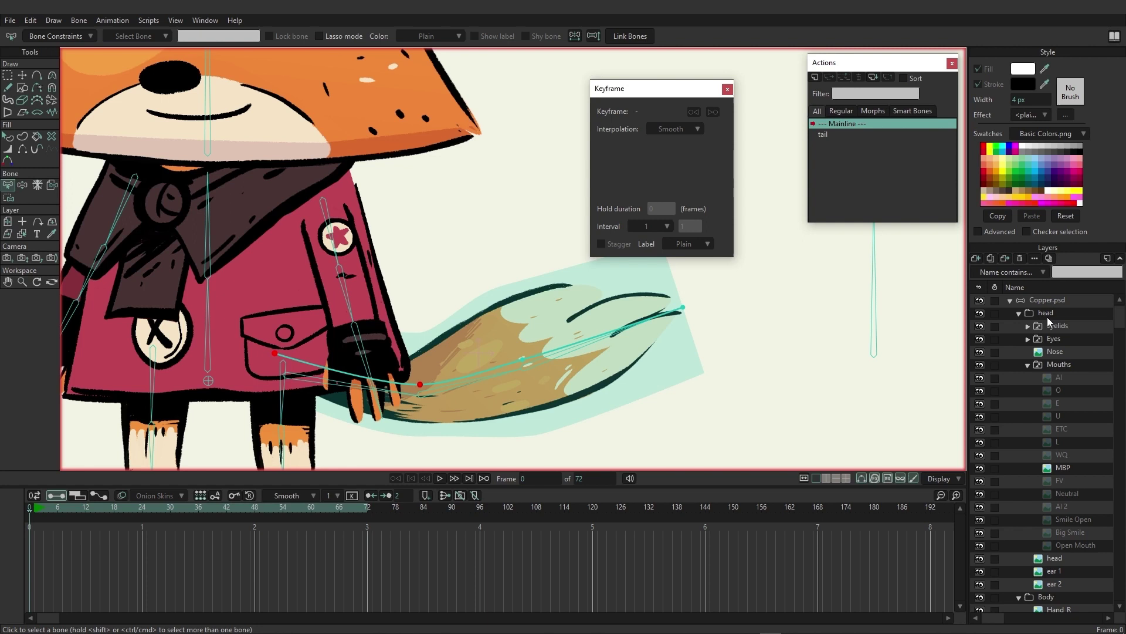
pyautogui.click(1056, 304)
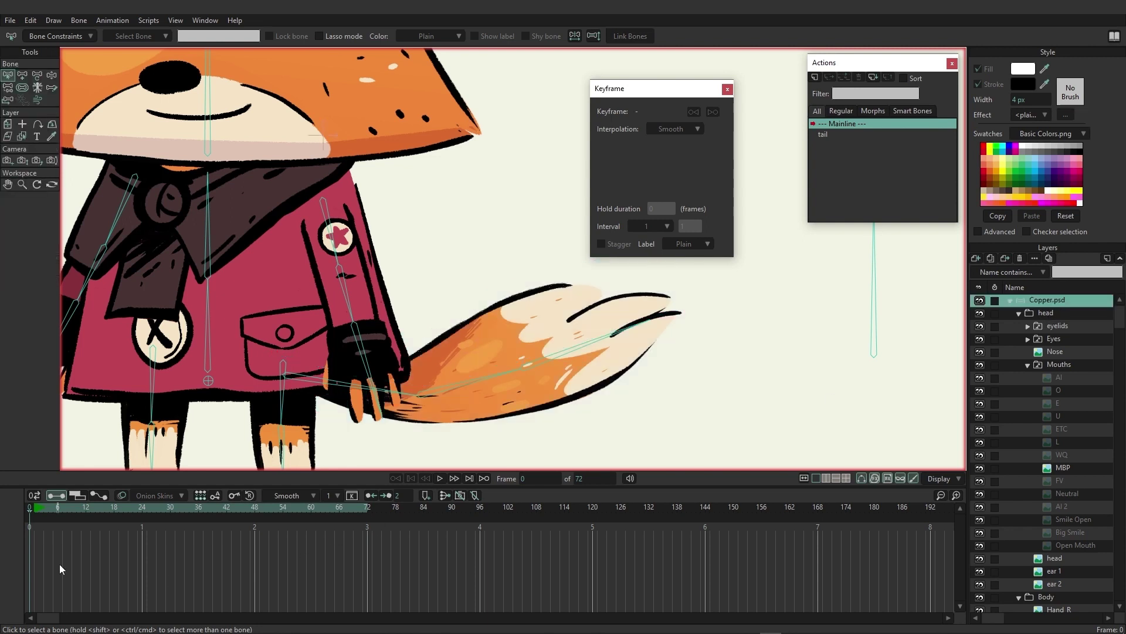
pyautogui.hotkey('ctrl', 'Right')
pyautogui.press('t')
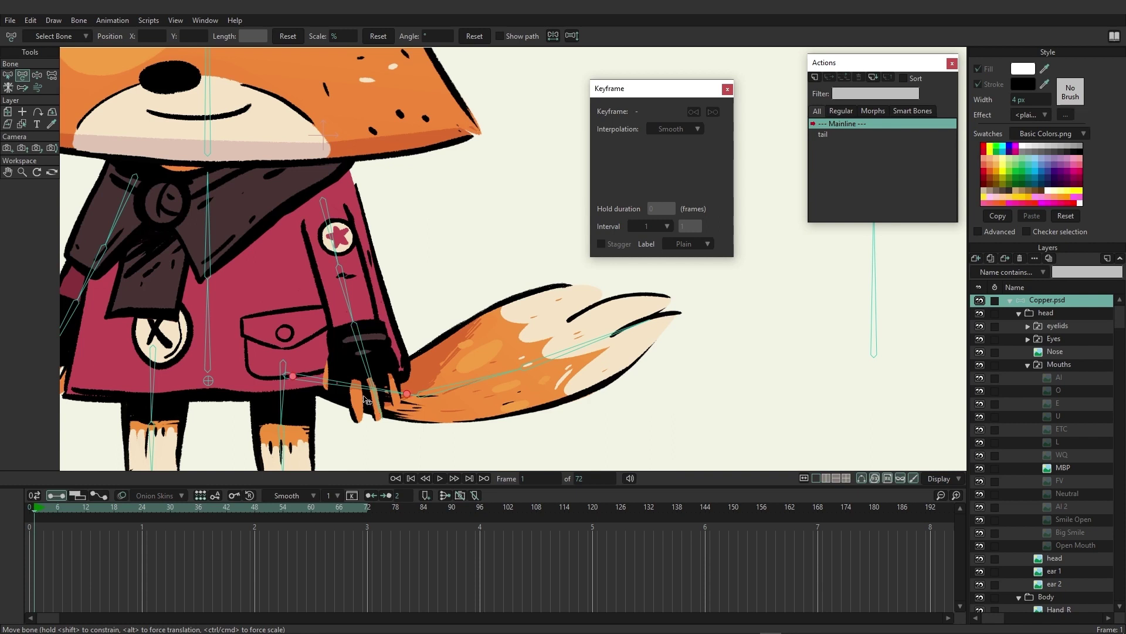
pyautogui.moveTo(333, 382); pyautogui.dragTo(455, 258)
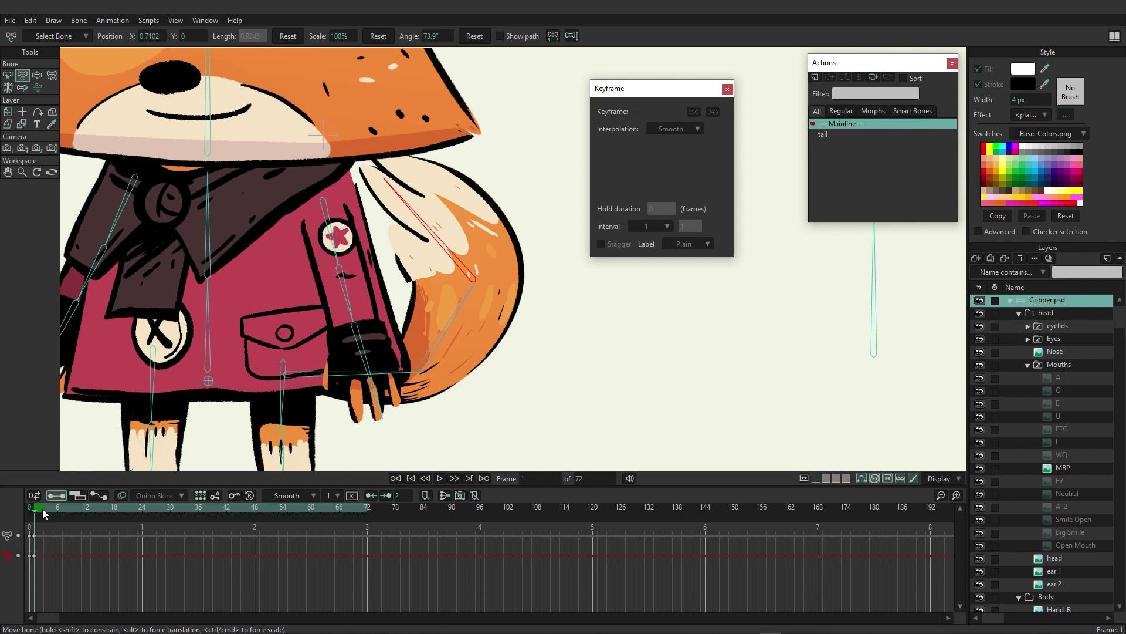
# At frame 13, swing the tail bone down to horizontal and curl the tip bone.
pyautogui.moveTo(43, 514); pyautogui.dragTo(91, 510)
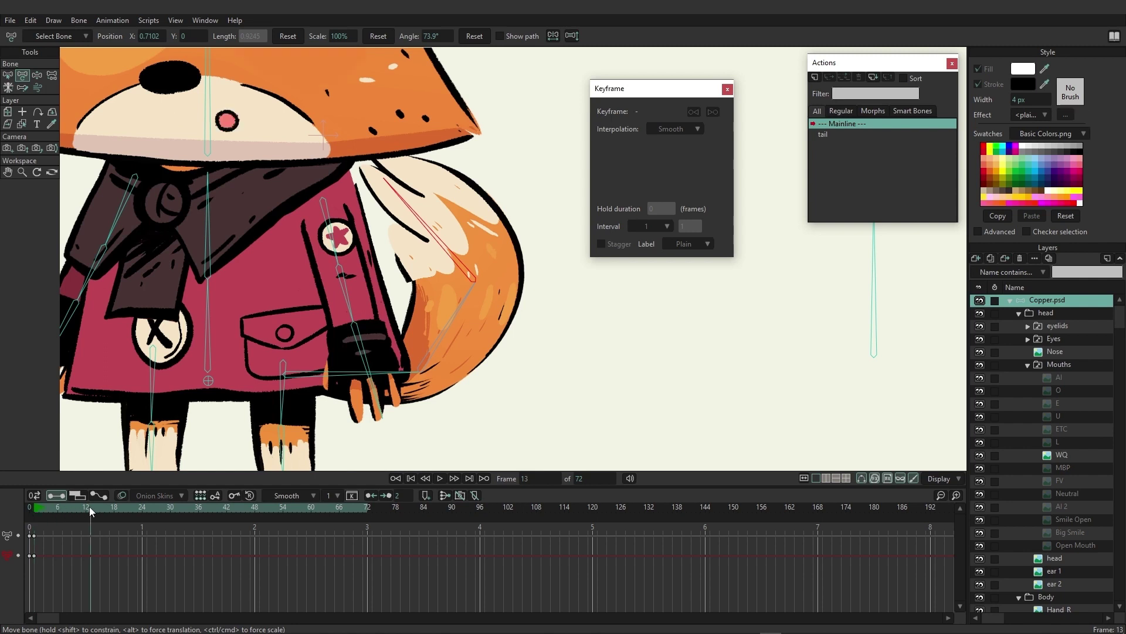
pyautogui.moveTo(389, 185); pyautogui.dragTo(516, 431)
pyautogui.scroll(-5, 498, 352)
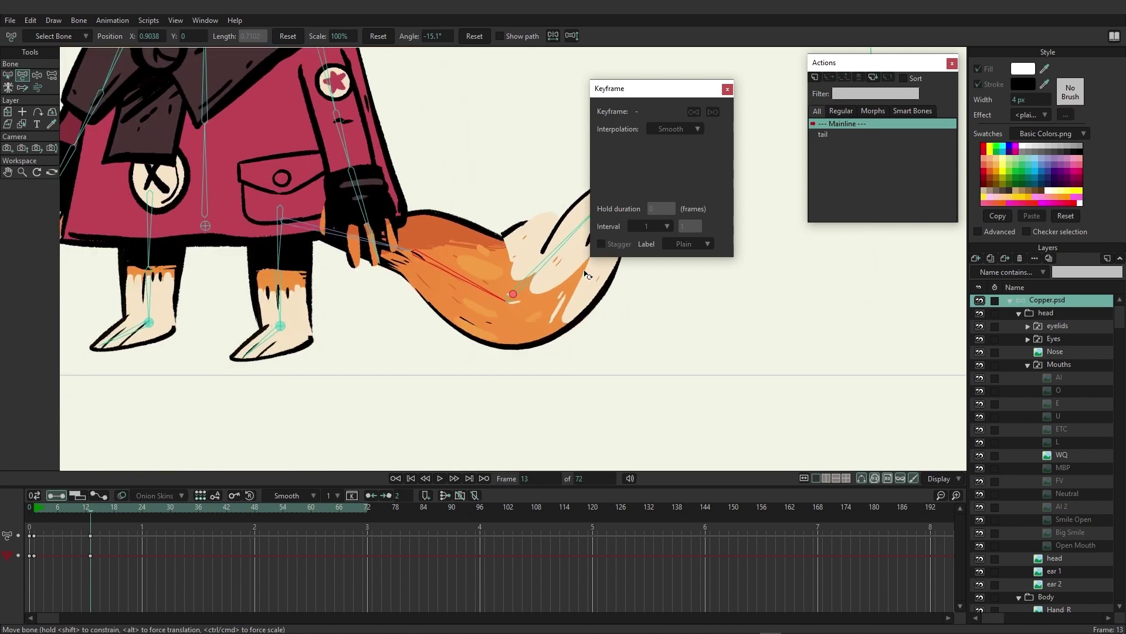
pyautogui.moveTo(588, 275); pyautogui.dragTo(538, 369)
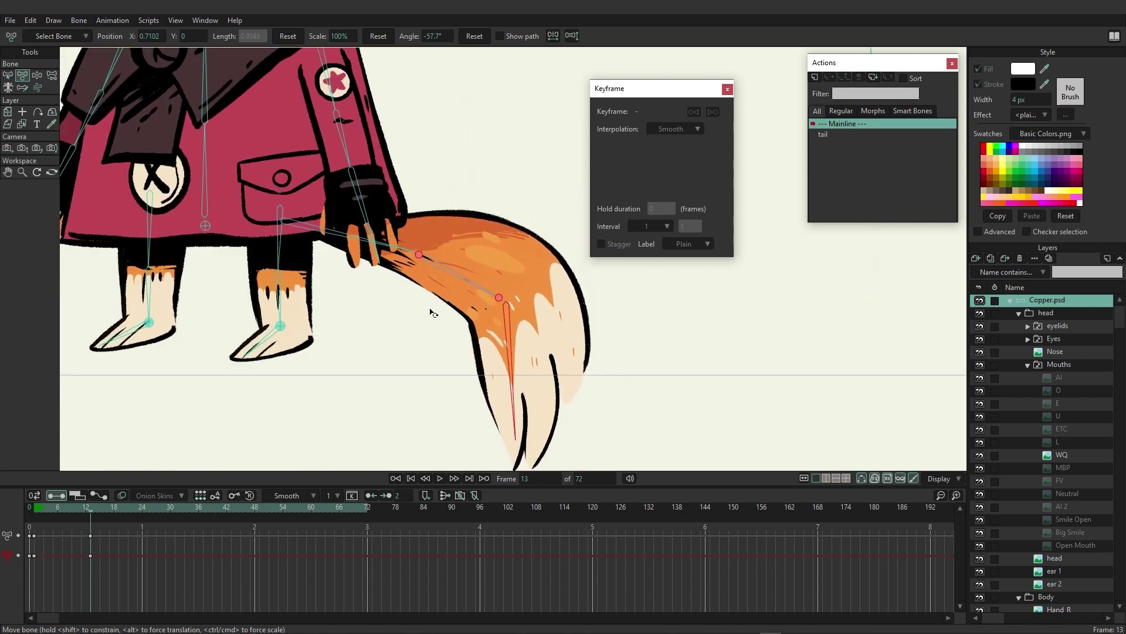
pyautogui.scroll(4, 368, 434)
# Deselect the bones, go to frame 24 and select the frame 1 tail keyframes.
pyautogui.click(235, 444)
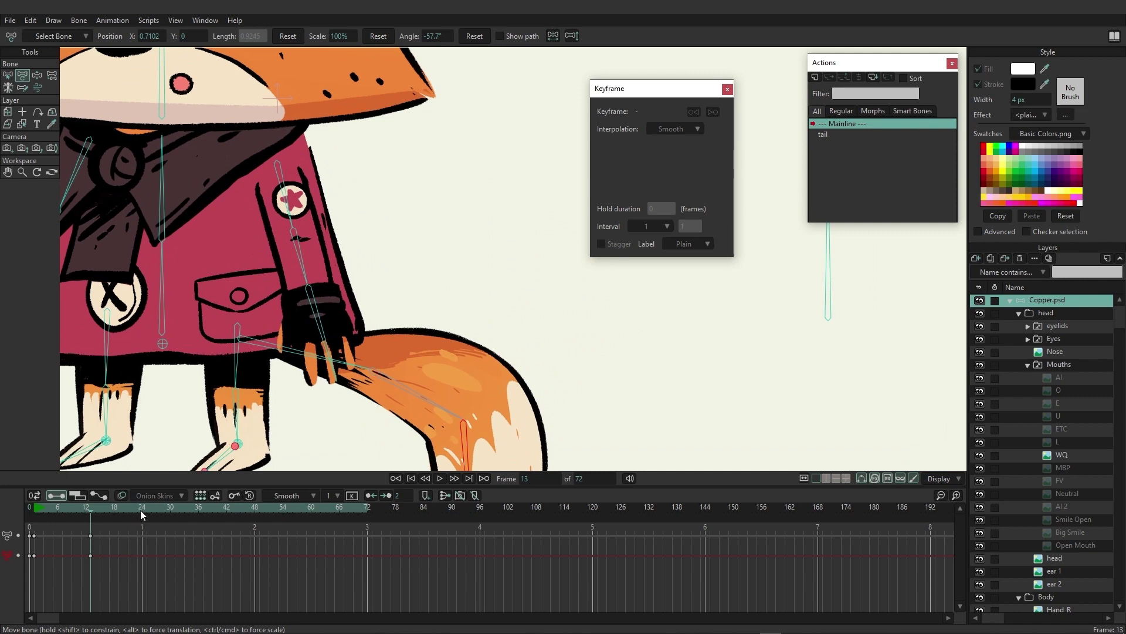
pyautogui.click(140, 510)
pyautogui.click(36, 536)
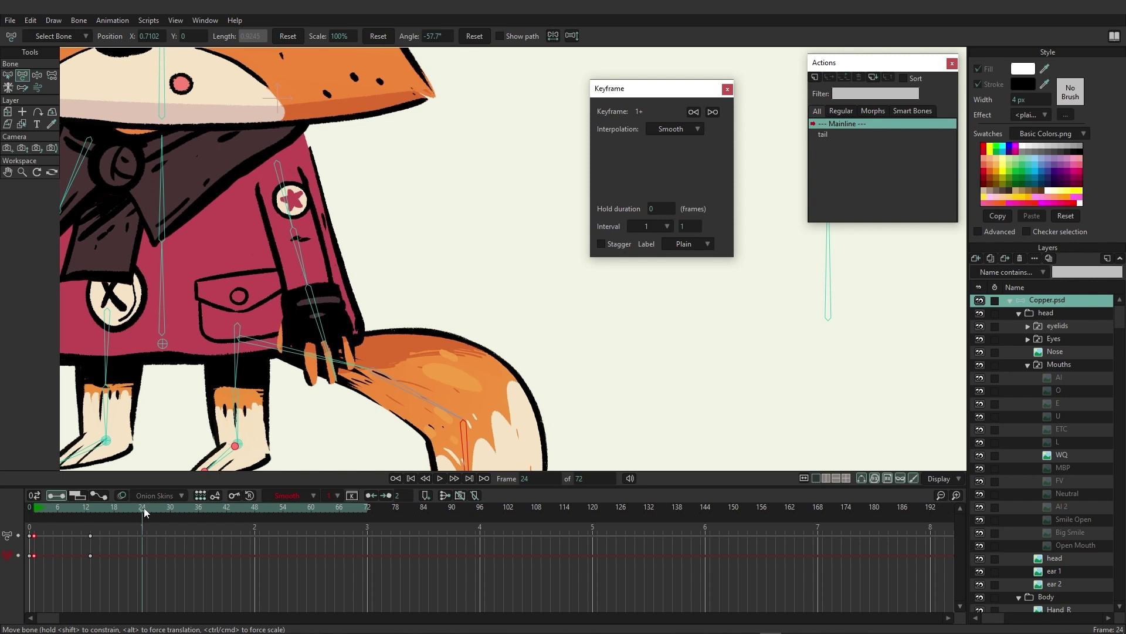
pyautogui.hotkey('ctrl', 'v')
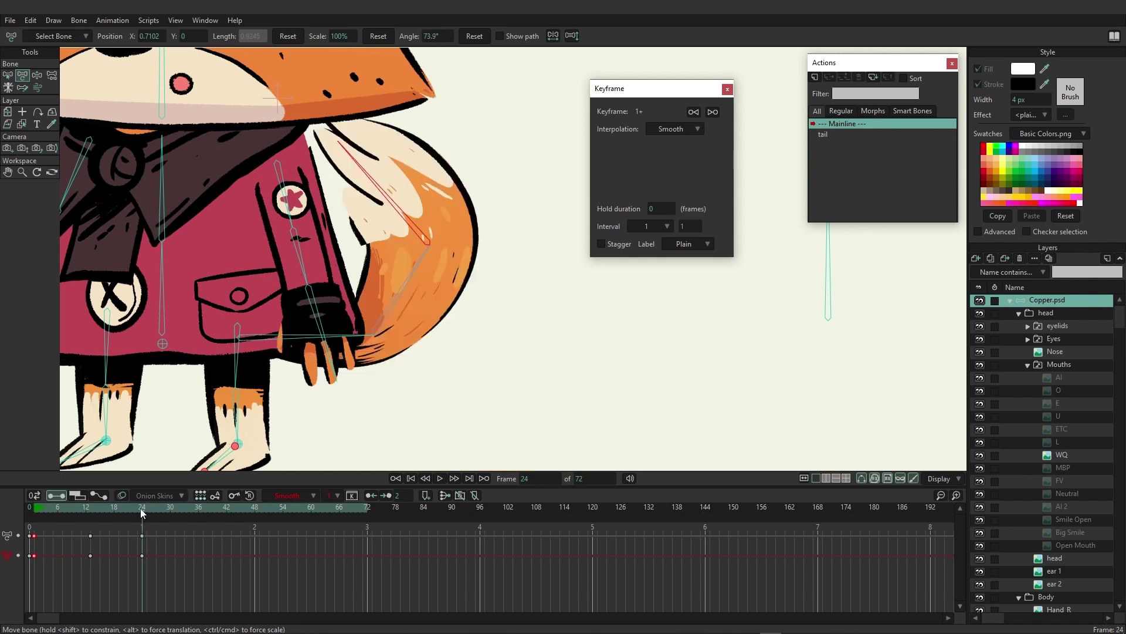
pyautogui.press('space')
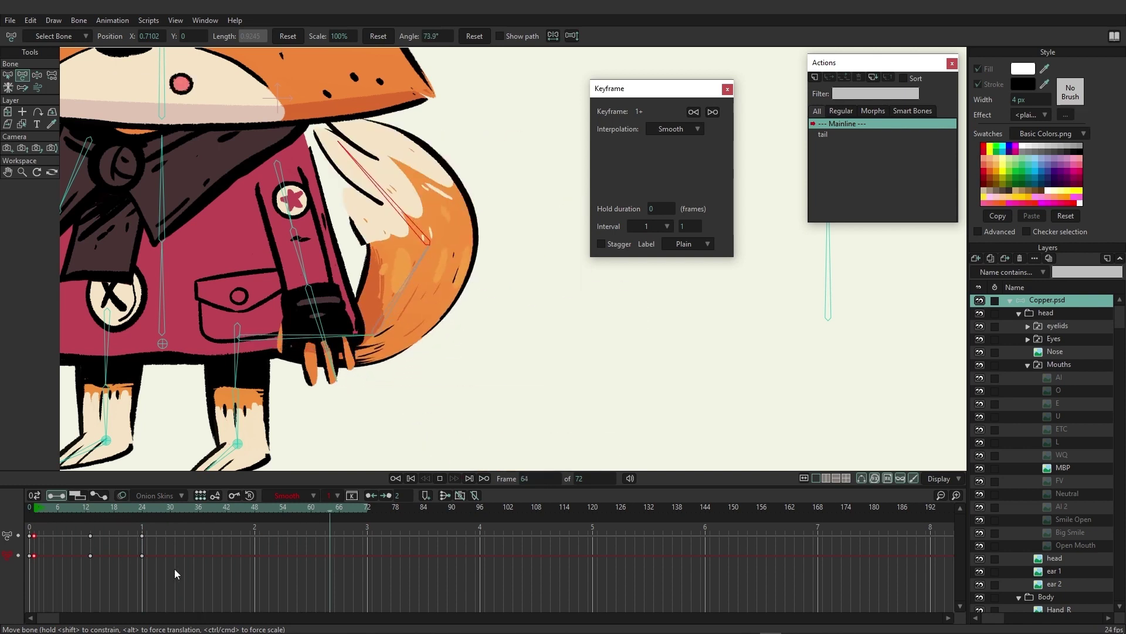
pyautogui.press('space')
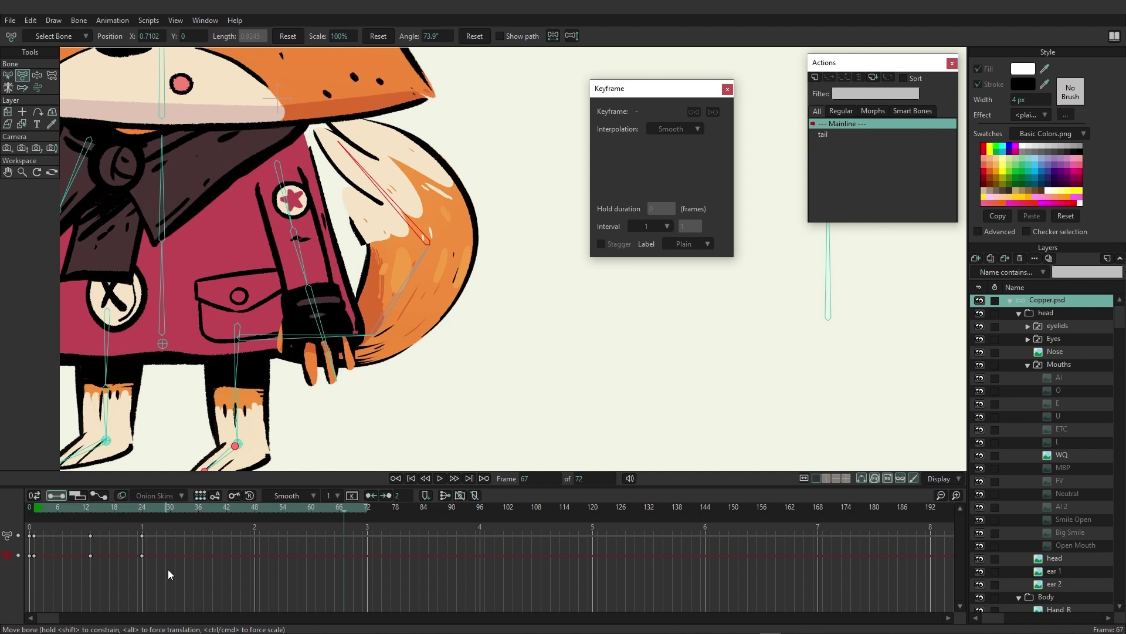
# Give the frame 24 tail keyframe Cycle interpolation, then play and scrub to check the loop.
pyautogui.rightClick(141, 535)
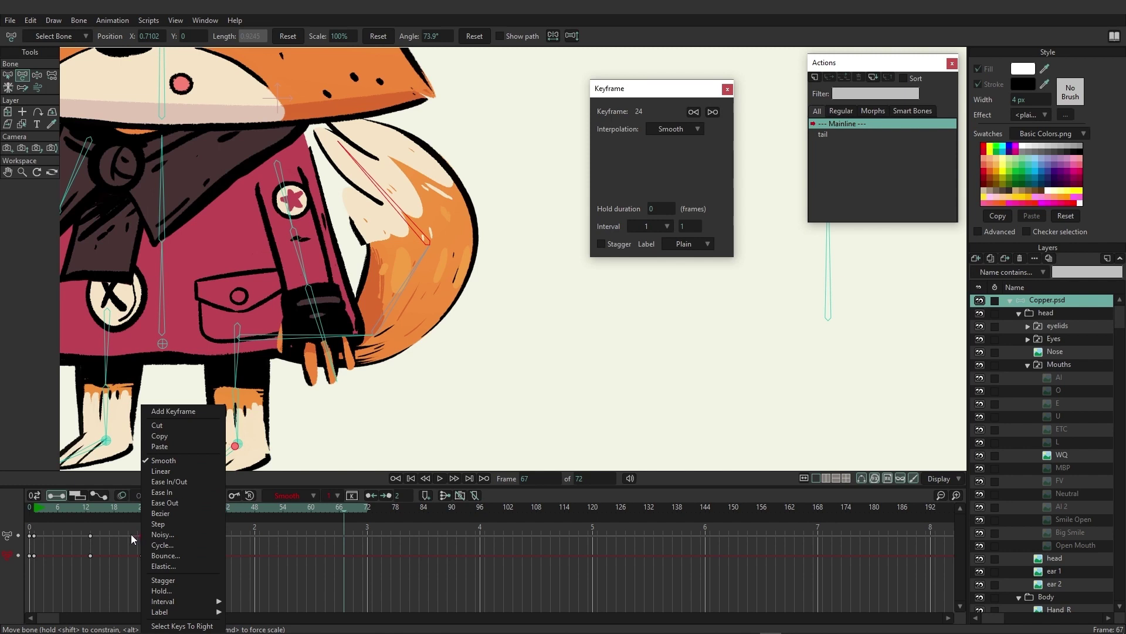
pyautogui.click(167, 543)
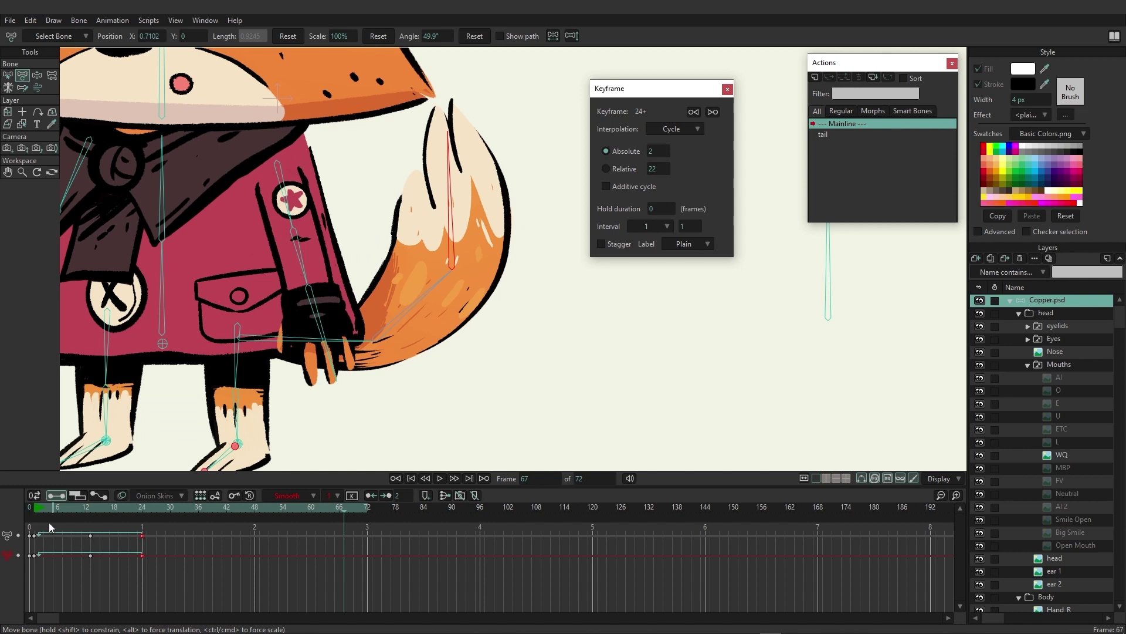
pyautogui.click(40, 510)
pyautogui.press('space')
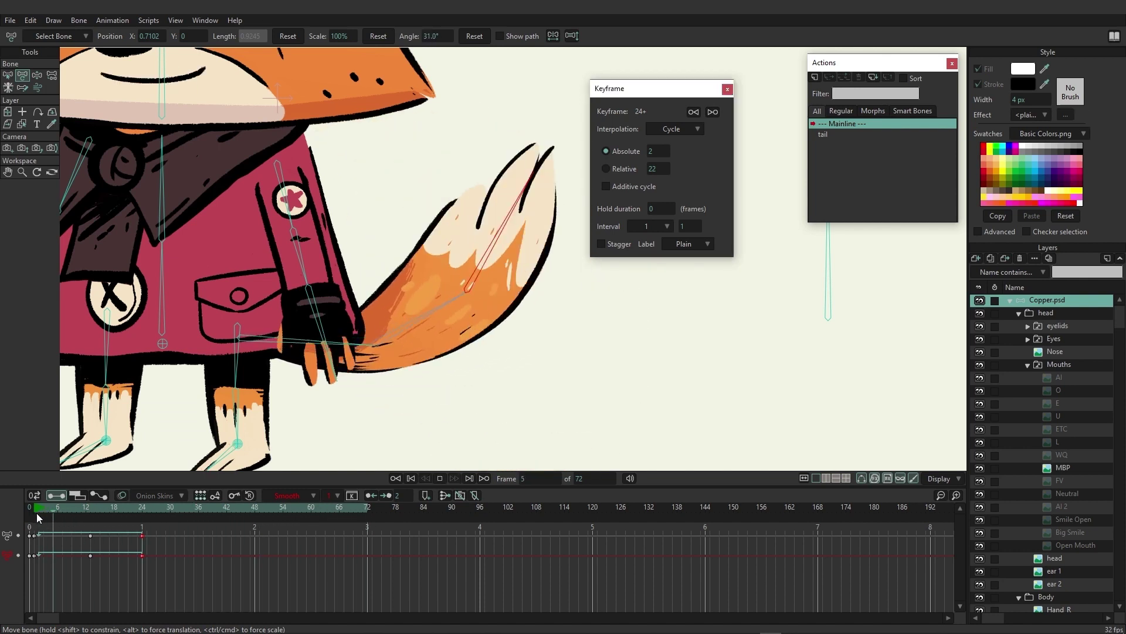
pyautogui.press('space')
pyautogui.press('space')
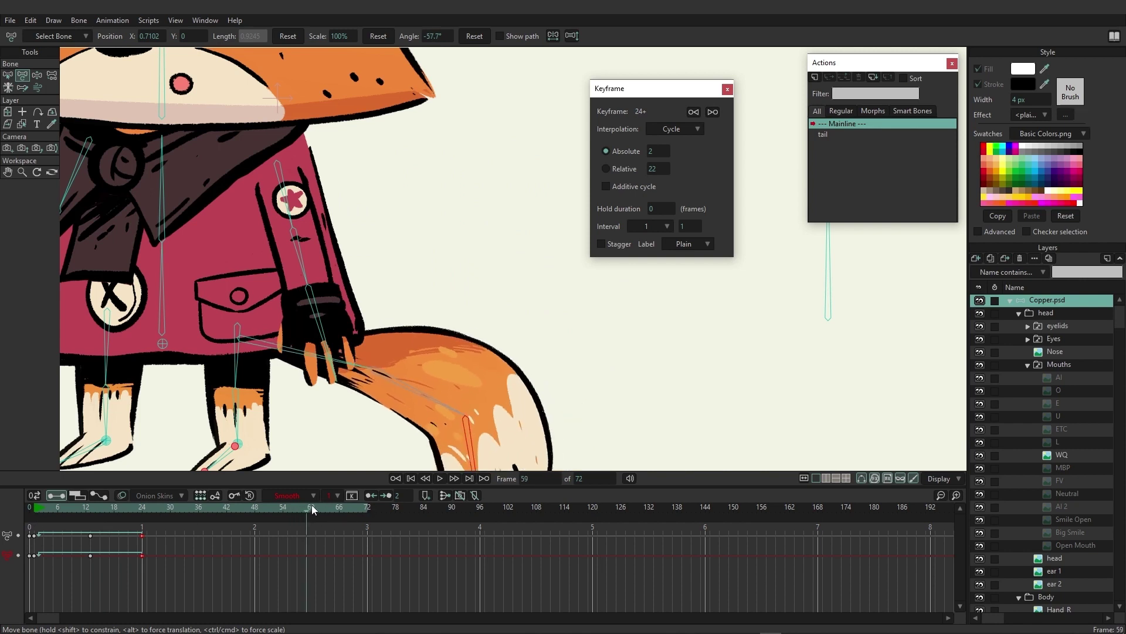
pyautogui.moveTo(328, 503); pyautogui.dragTo(368, 508)
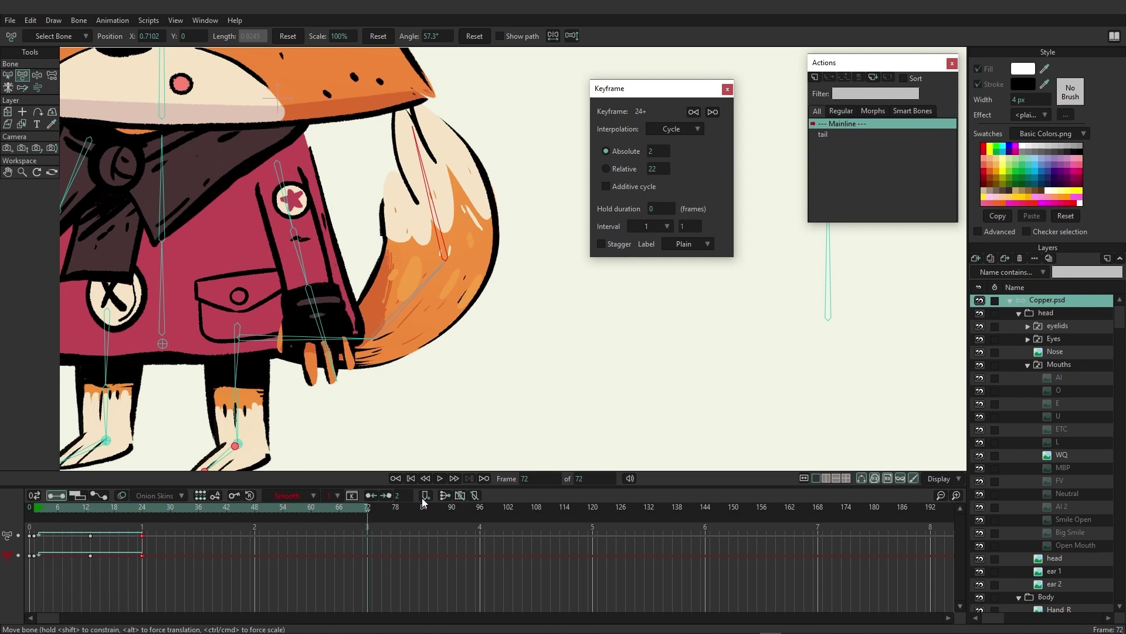
# Change the animation end frame from 72 to 1000 and play to confirm the tail keeps cycling.
pyautogui.doubleClick(579, 477)
pyautogui.write('1000')
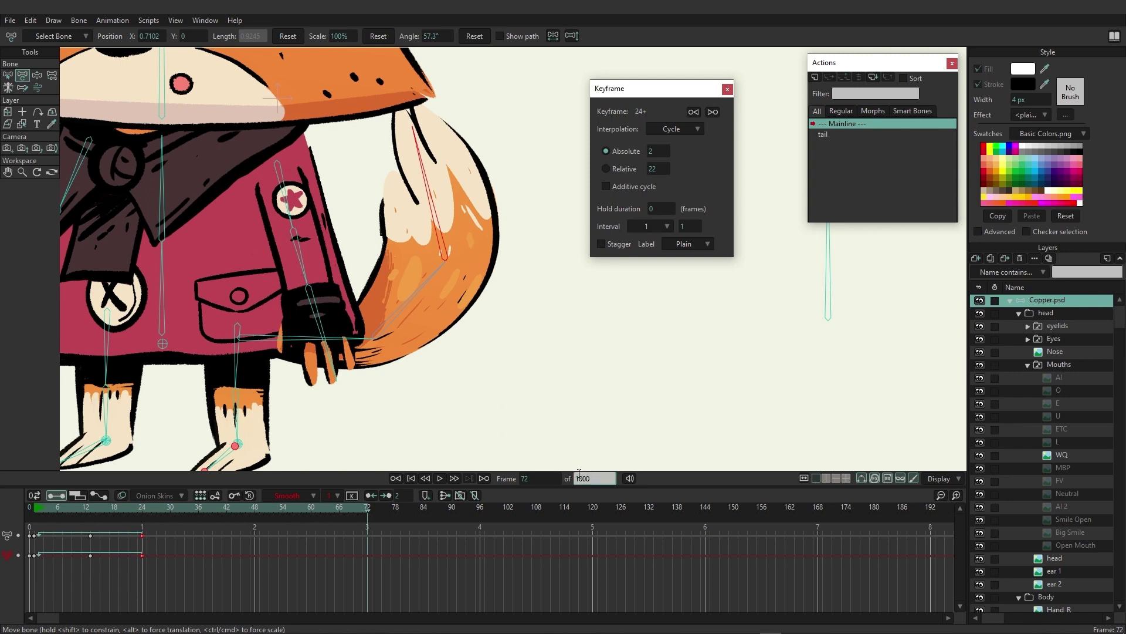
pyautogui.press('Return')
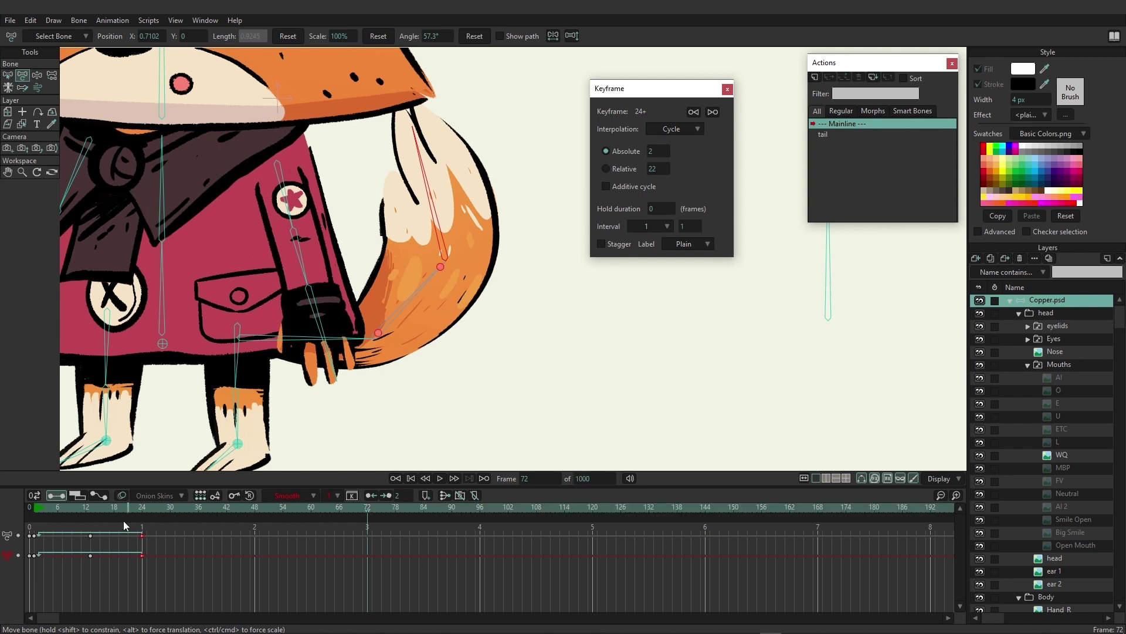
pyautogui.click(104, 512)
pyautogui.press('space')
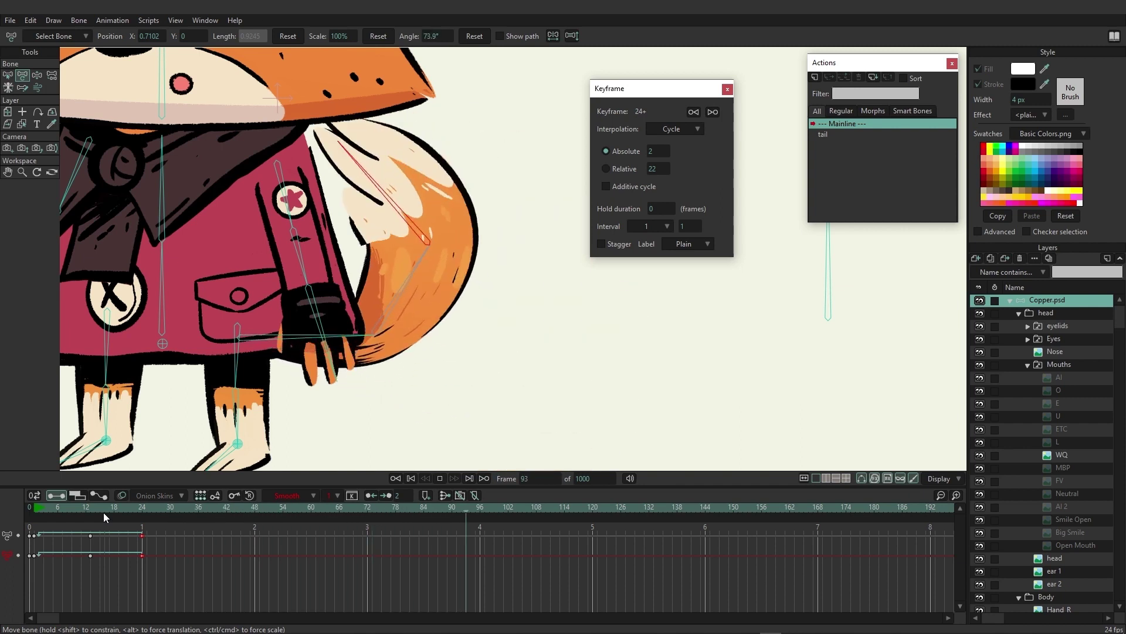
pyautogui.click(231, 569)
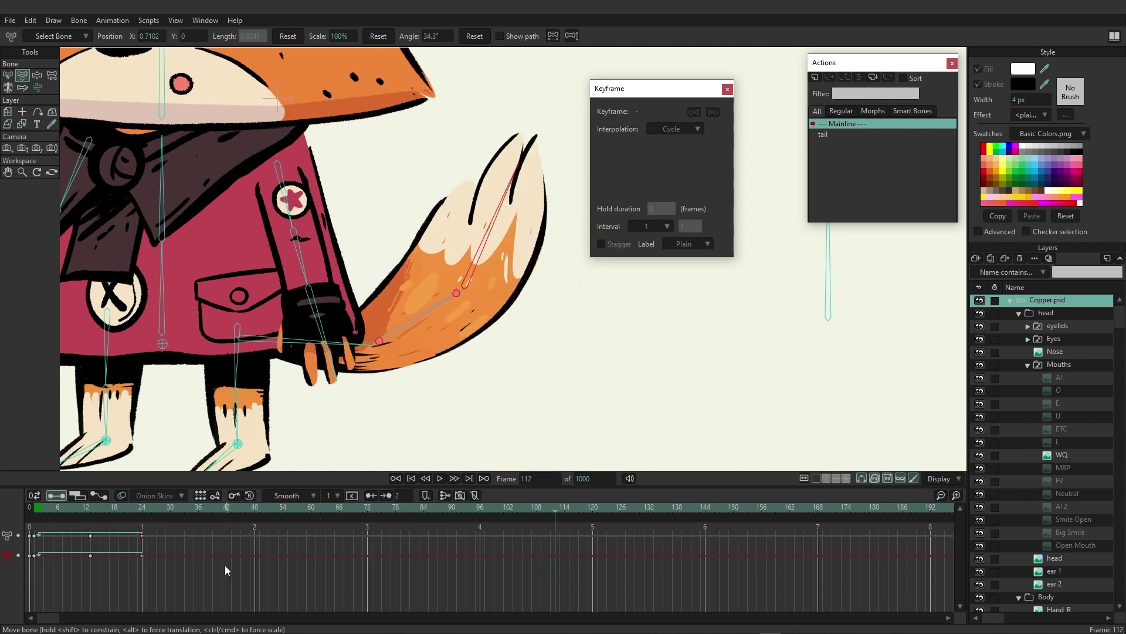
# Switch the frame 24 cycle keys to a relative offset and inspect the pose at frames 24 and 2.
pyautogui.click(142, 535)
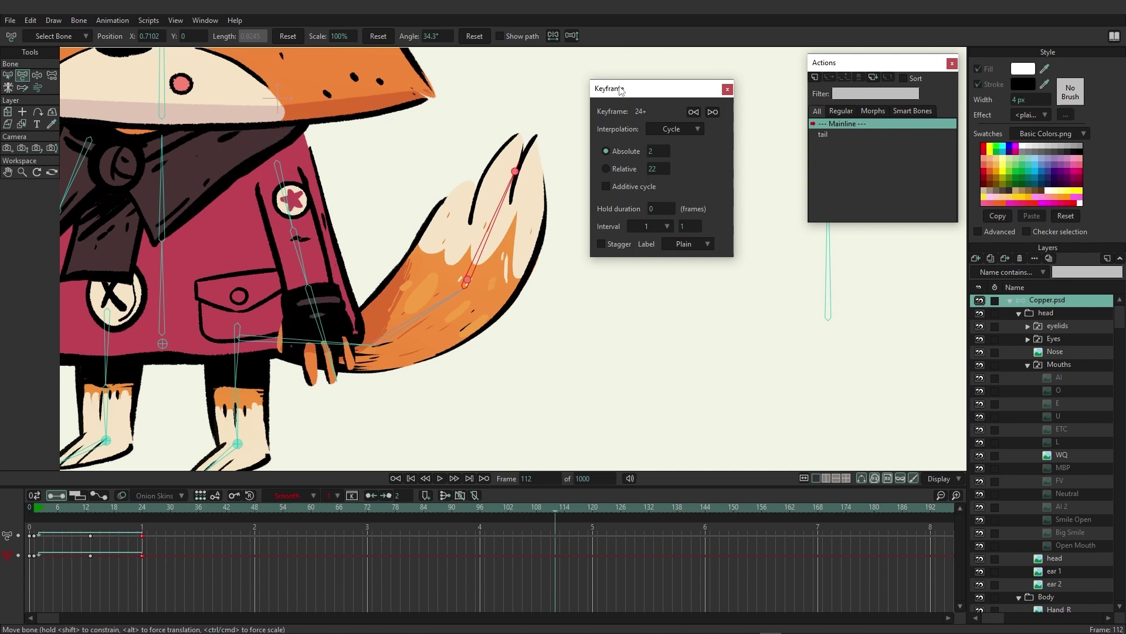
pyautogui.moveTo(641, 89); pyautogui.dragTo(638, 69)
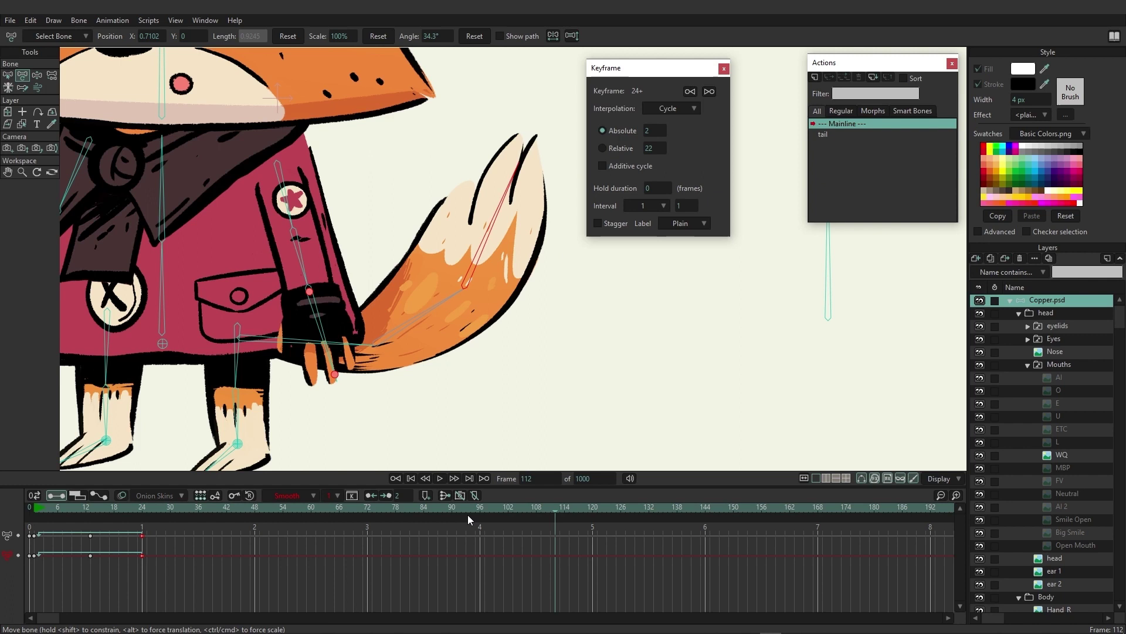
pyautogui.click(611, 151)
pyautogui.click(146, 512)
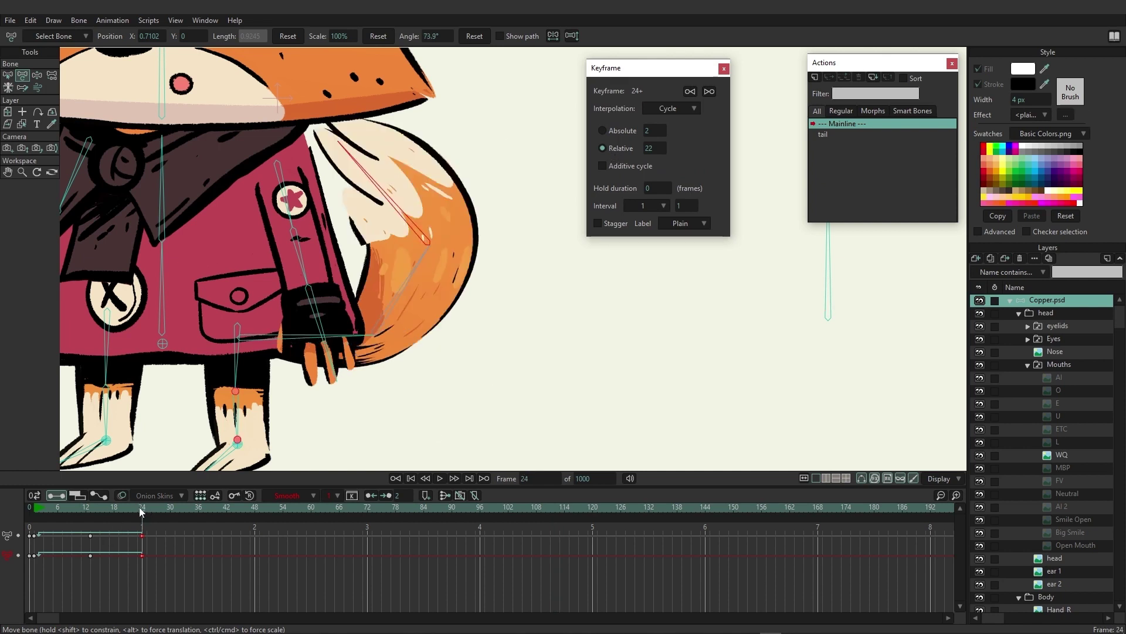
pyautogui.click(39, 511)
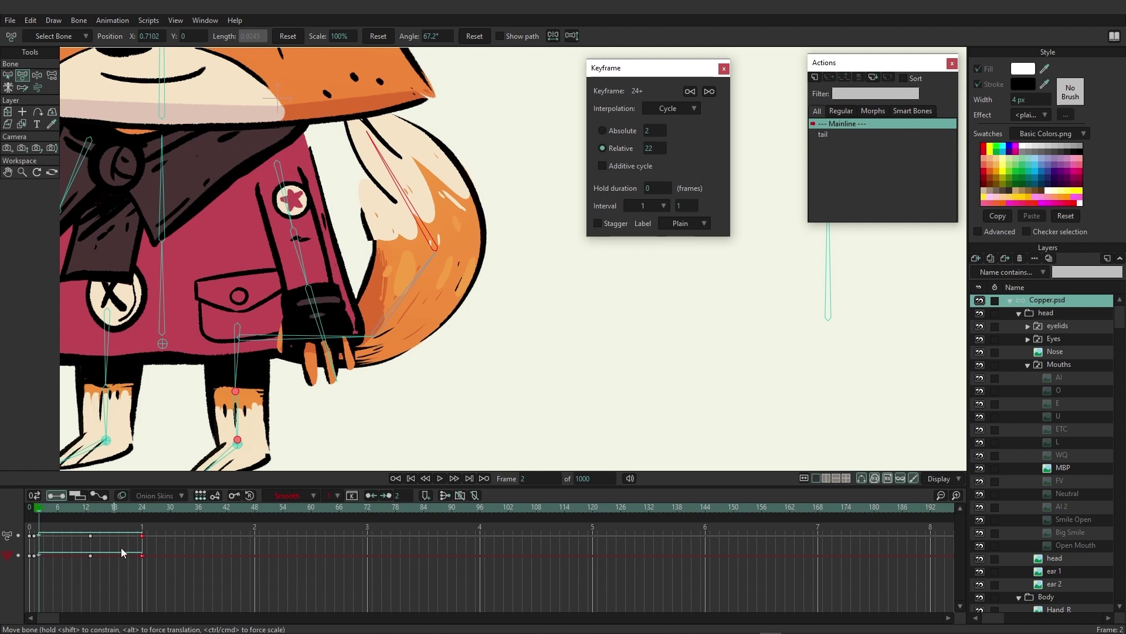
pyautogui.click(163, 544)
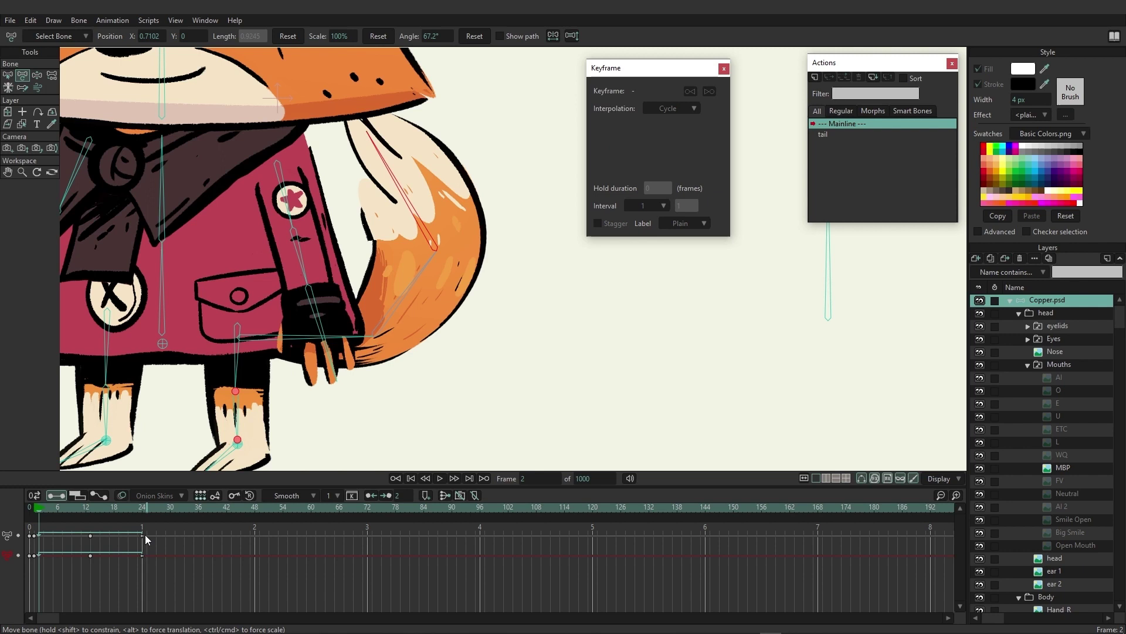
# Try moving the cycle keys to frame 48 with an absolute cycle, then undo back to frame 24.
pyautogui.moveTo(140, 535); pyautogui.dragTo(159, 534)
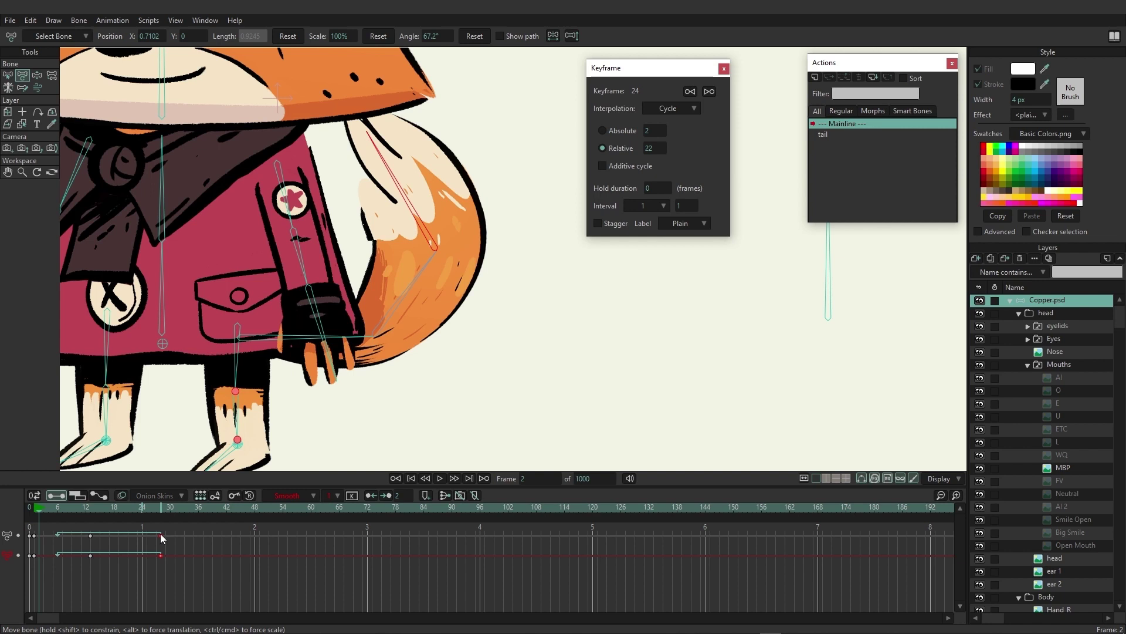
pyautogui.moveTo(160, 534); pyautogui.dragTo(255, 526)
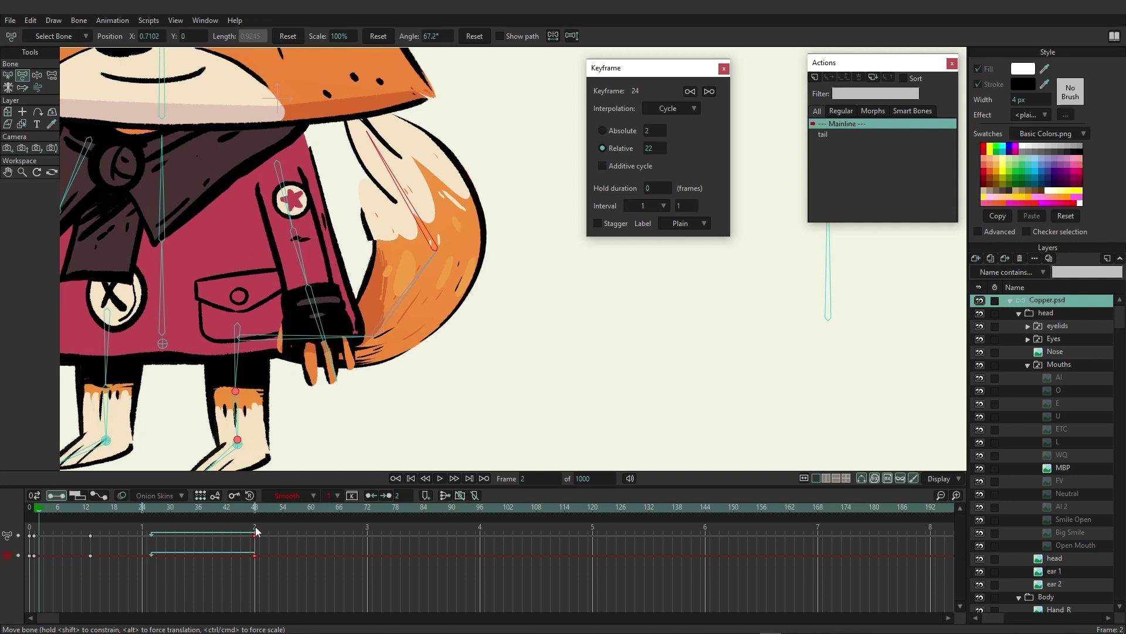
pyautogui.click(277, 578)
pyautogui.hotkey('ctrl', 'z')
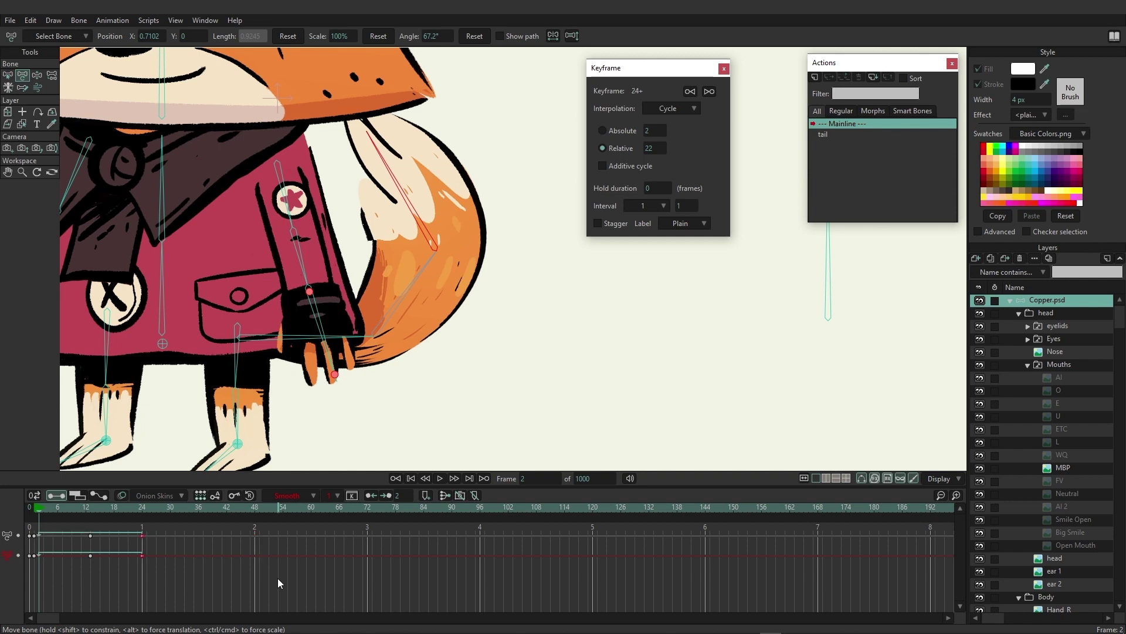
pyautogui.click(277, 579)
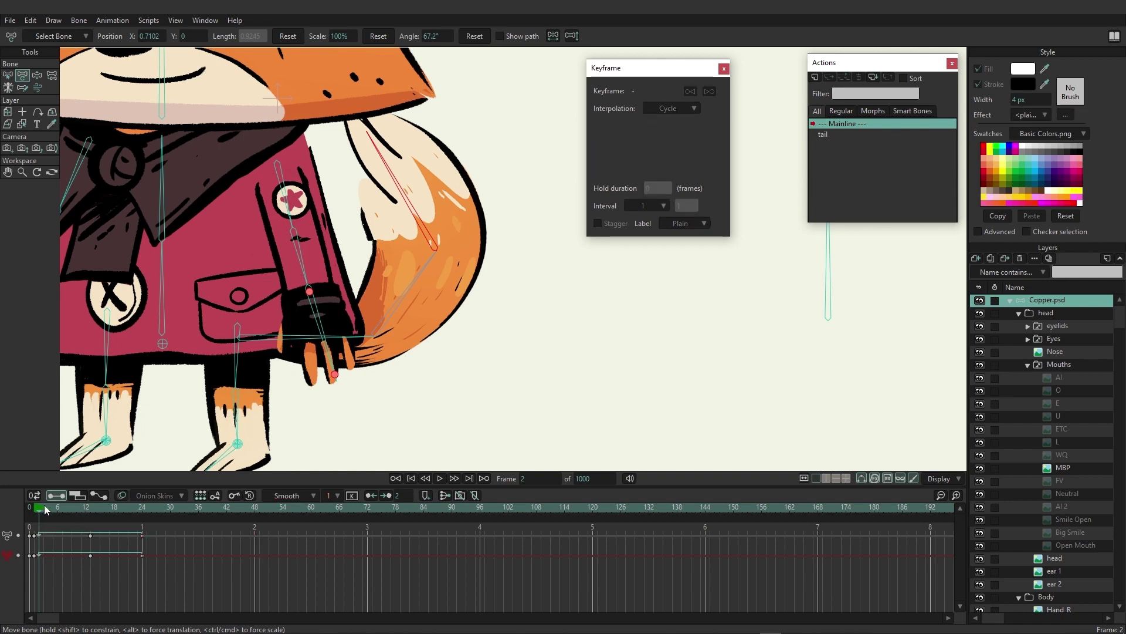
pyautogui.press('space')
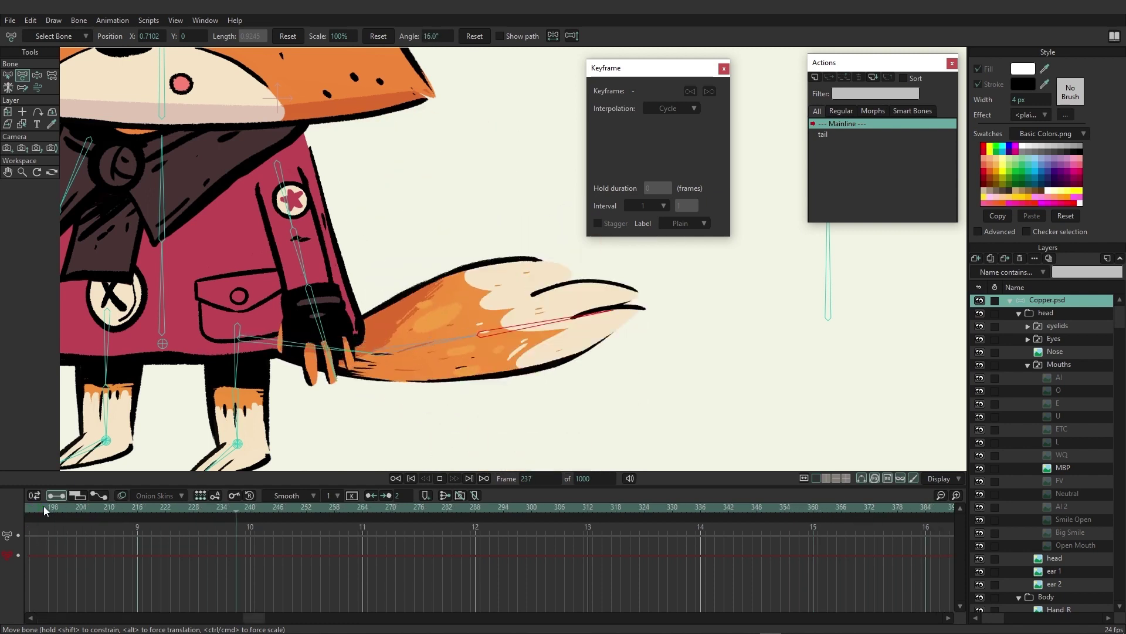
pyautogui.press('space')
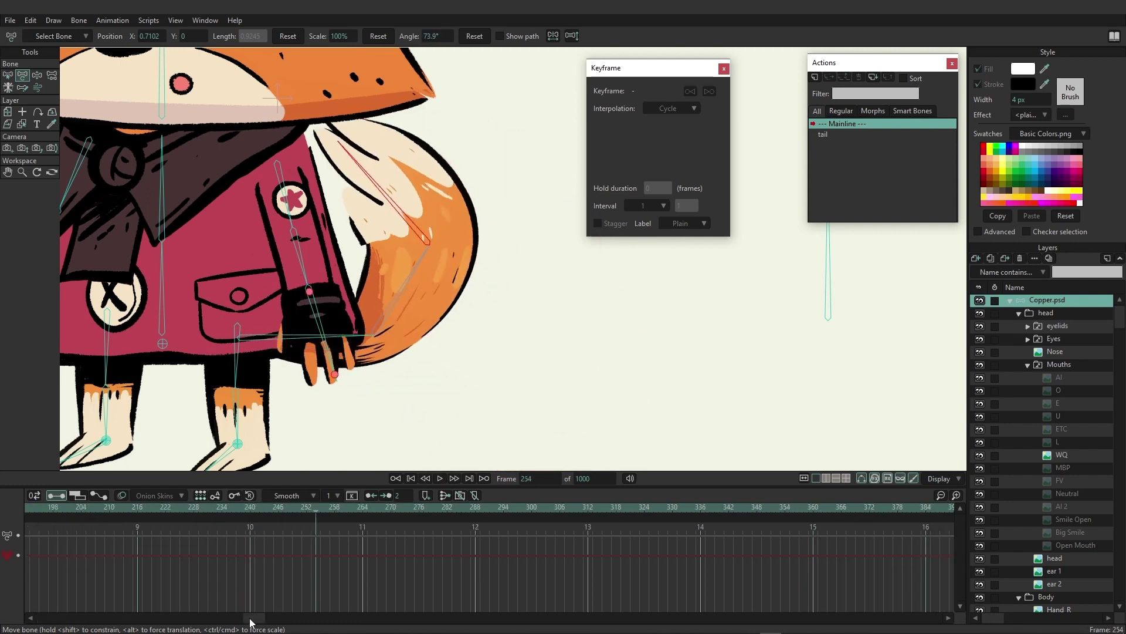
pyautogui.moveTo(248, 618); pyautogui.dragTo(47, 606)
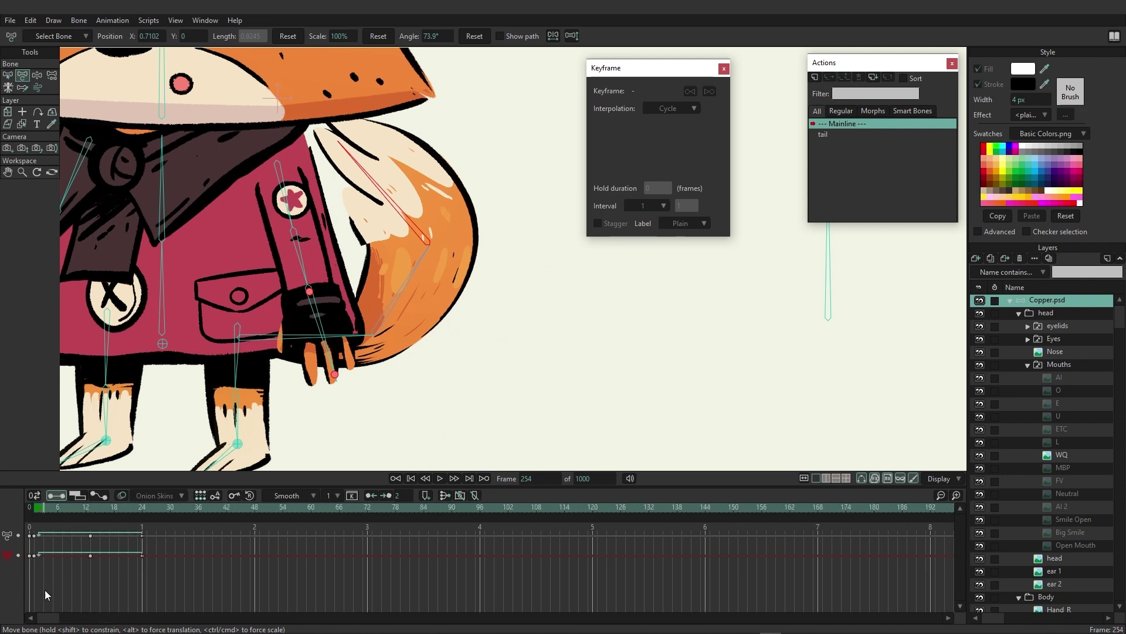
pyautogui.click(33, 506)
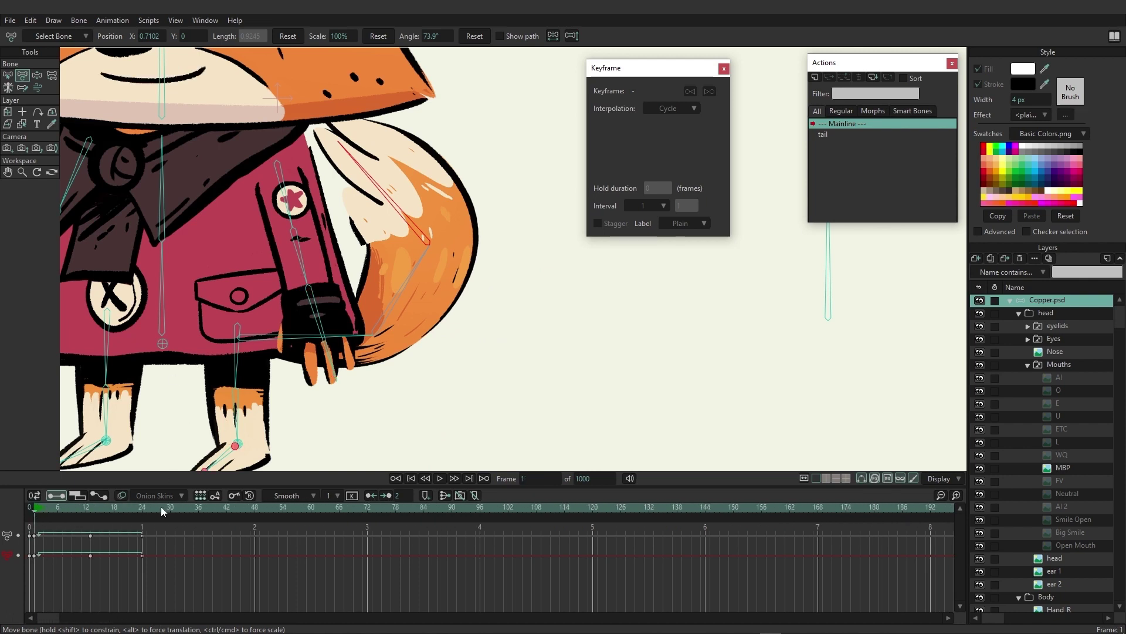
# Use the Select Bone tool to pick the lower tail bone B26.
pyautogui.click(7, 75)
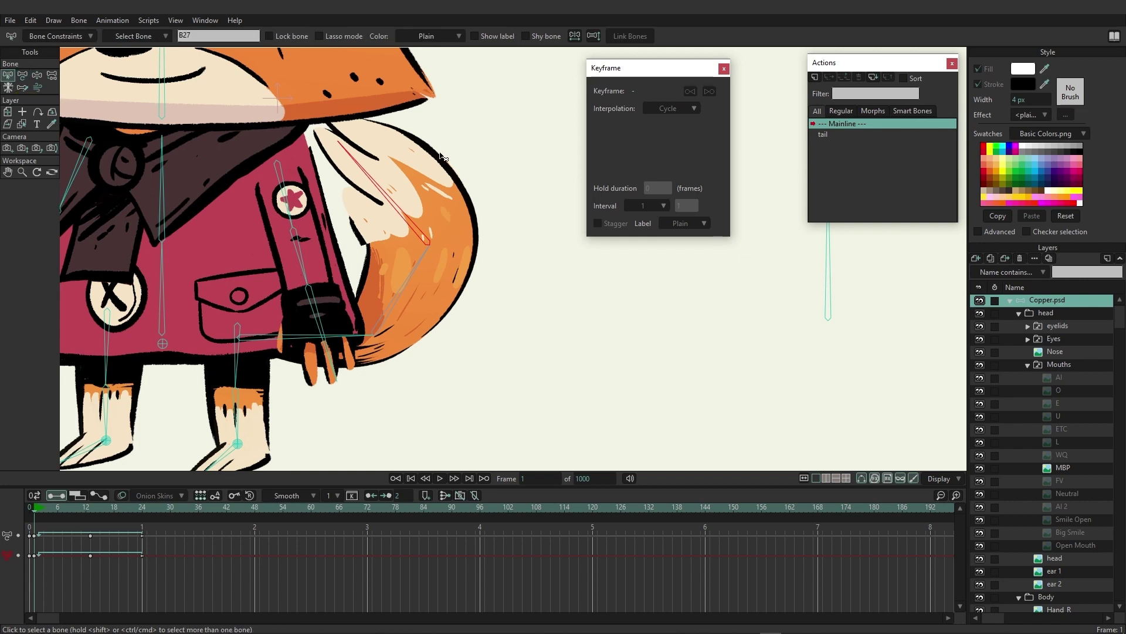
pyautogui.click(415, 273)
# Shift bone B26's keyframes from frame 1 to frame 6 and play back to preview the stagger.
pyautogui.moveTo(171, 566); pyautogui.dragTo(33, 555)
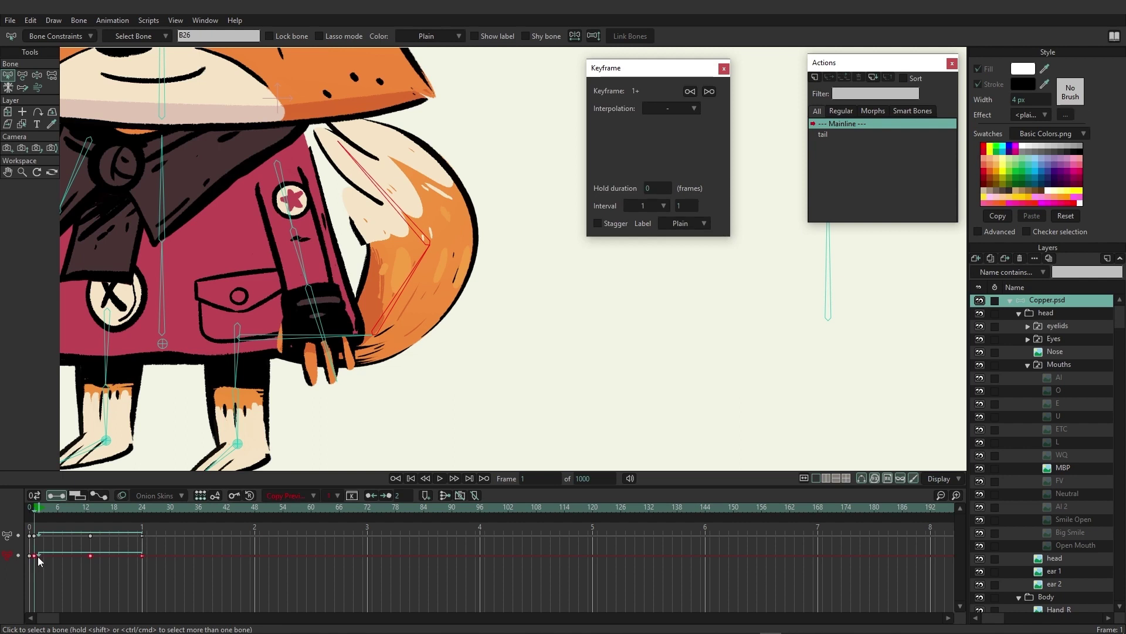
pyautogui.moveTo(34, 555); pyautogui.dragTo(59, 552)
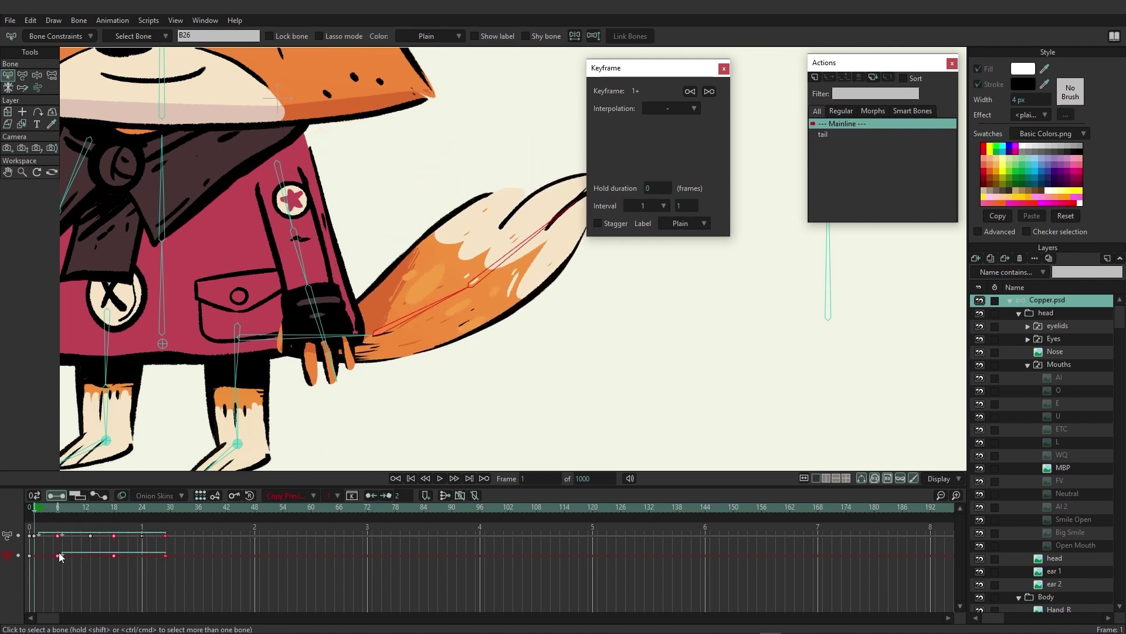
pyautogui.click(196, 572)
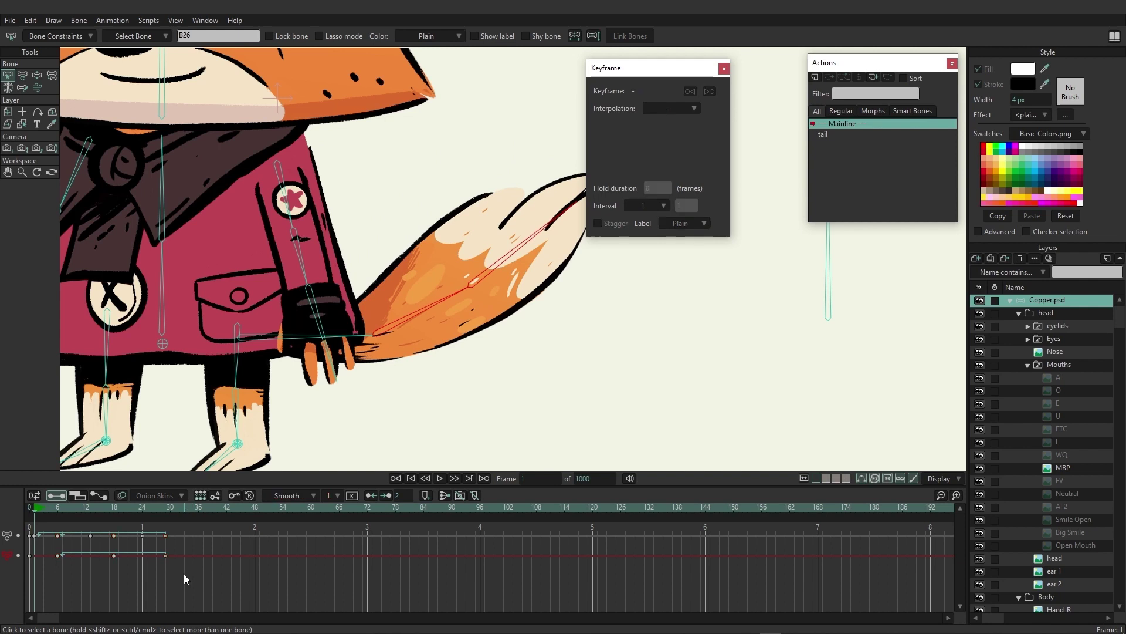
pyautogui.click(40, 508)
pyautogui.press('space')
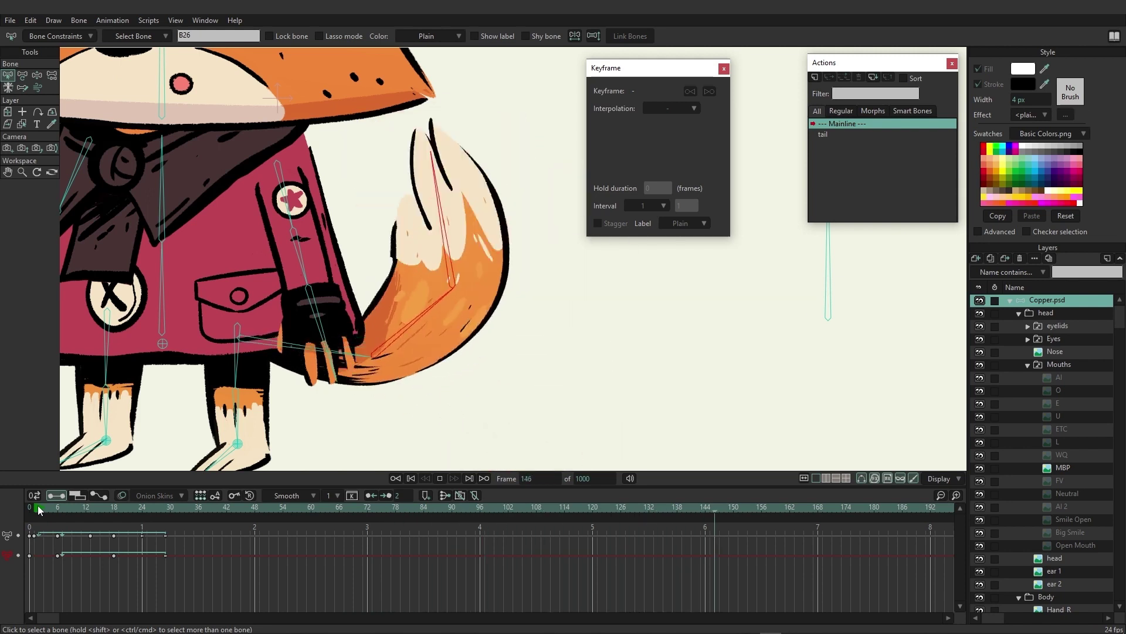
pyautogui.press('space')
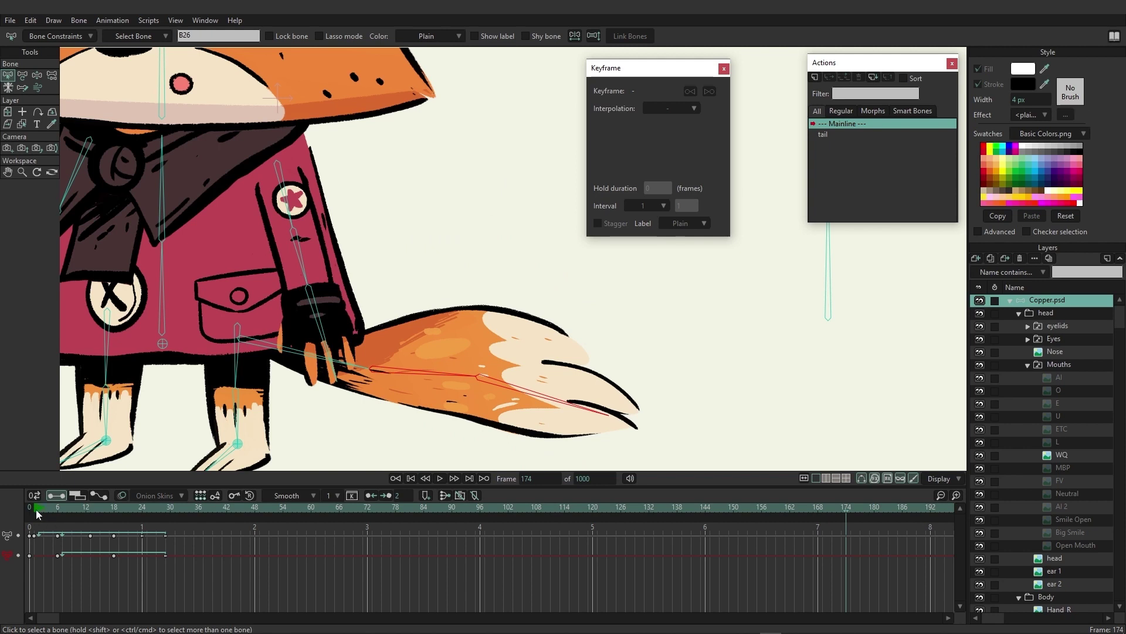
# Back at frame 1, select tail bone B27 and marquee-select its keyframes for offsetting.
pyautogui.click(36, 509)
pyautogui.moveTo(635, 68); pyautogui.dragTo(766, 158)
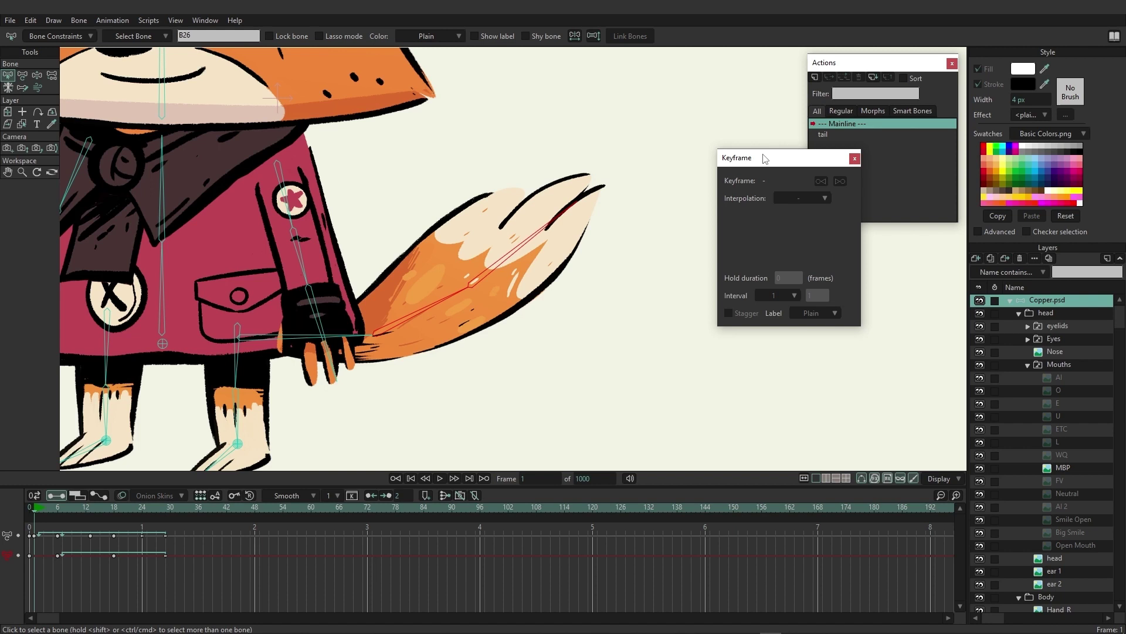
pyautogui.click(546, 166)
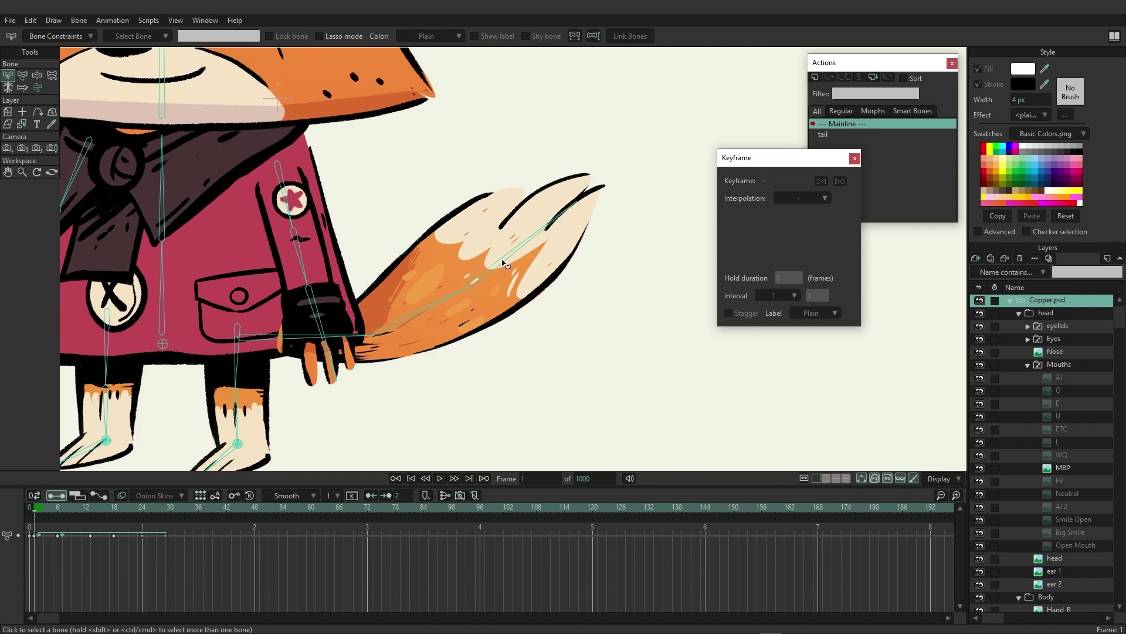
pyautogui.click(543, 232)
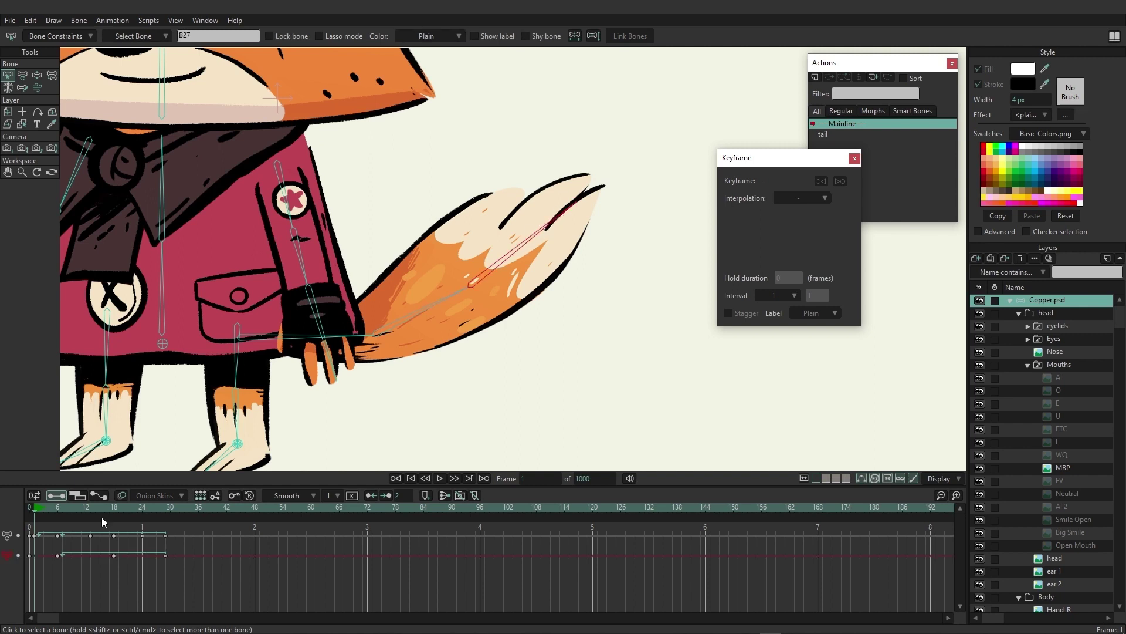
pyautogui.moveTo(201, 569); pyautogui.dragTo(89, 558)
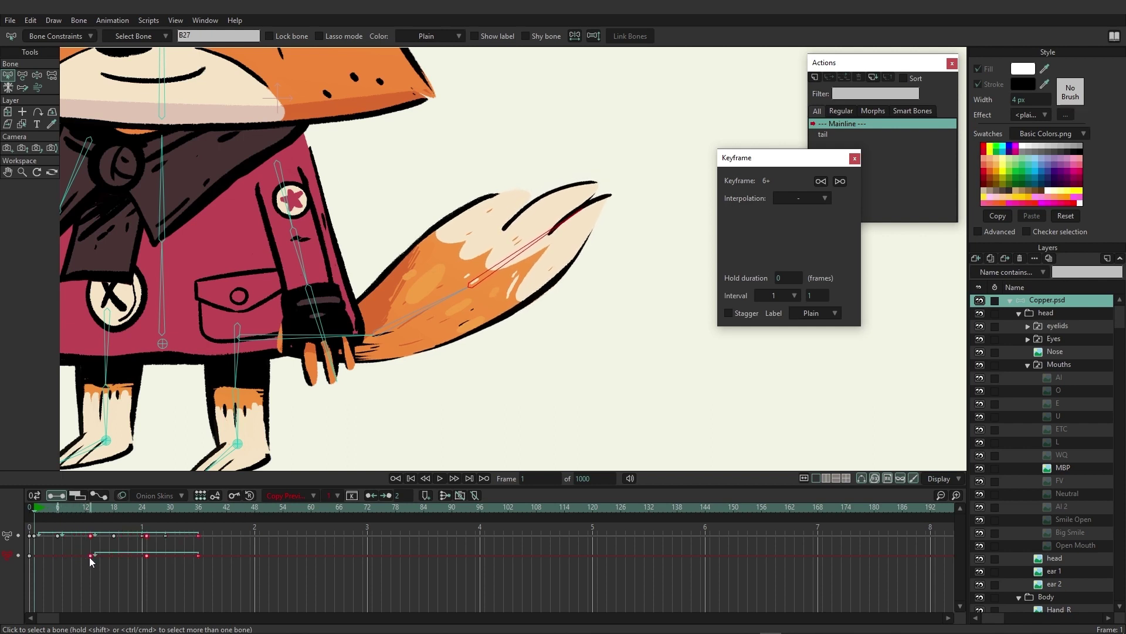
pyautogui.click(102, 585)
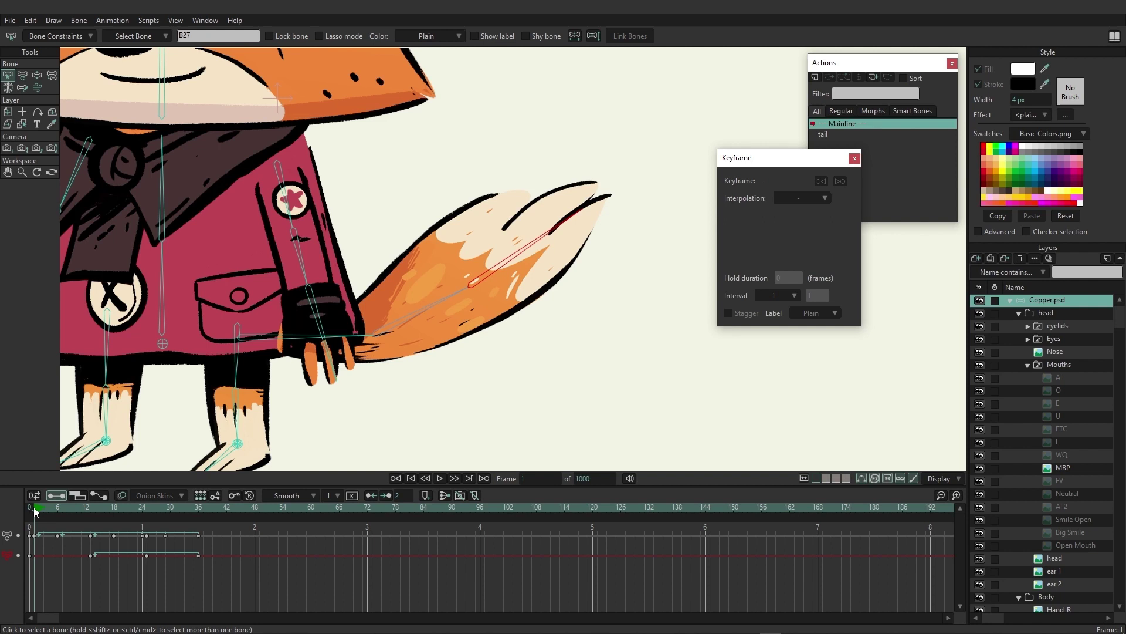
pyautogui.press('space')
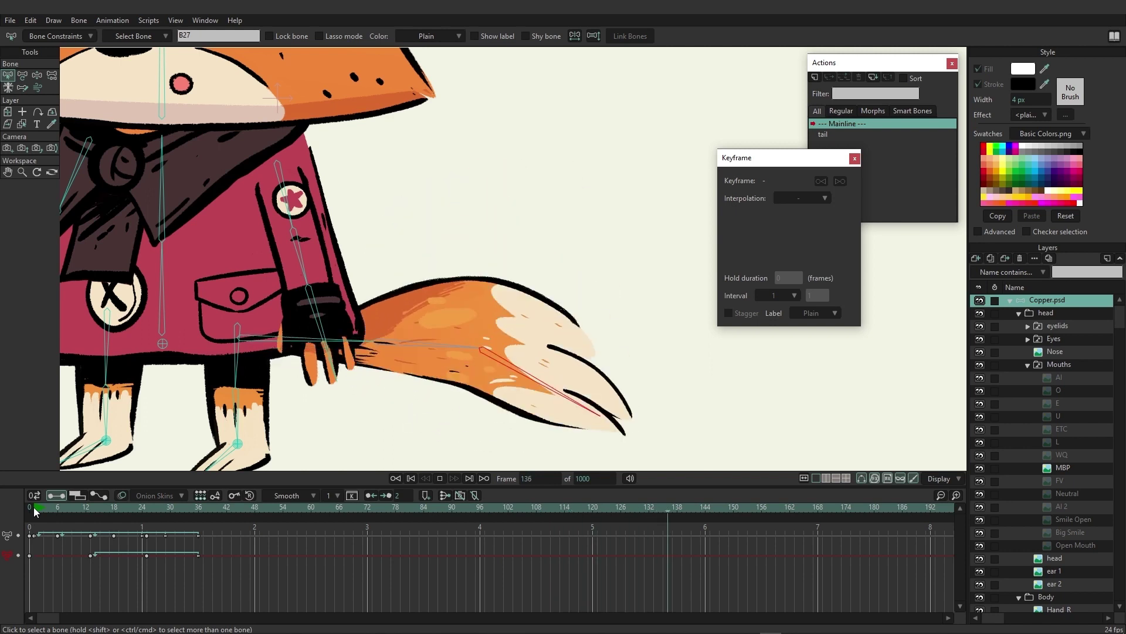
pyautogui.press('space')
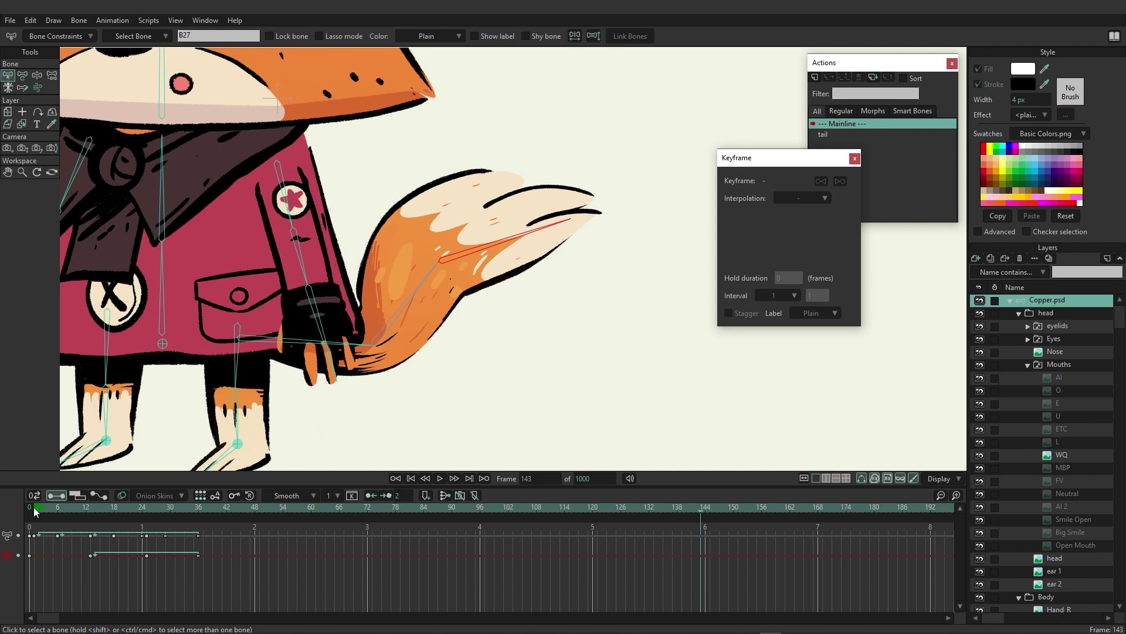
pyautogui.click(45, 504)
pyautogui.press('space')
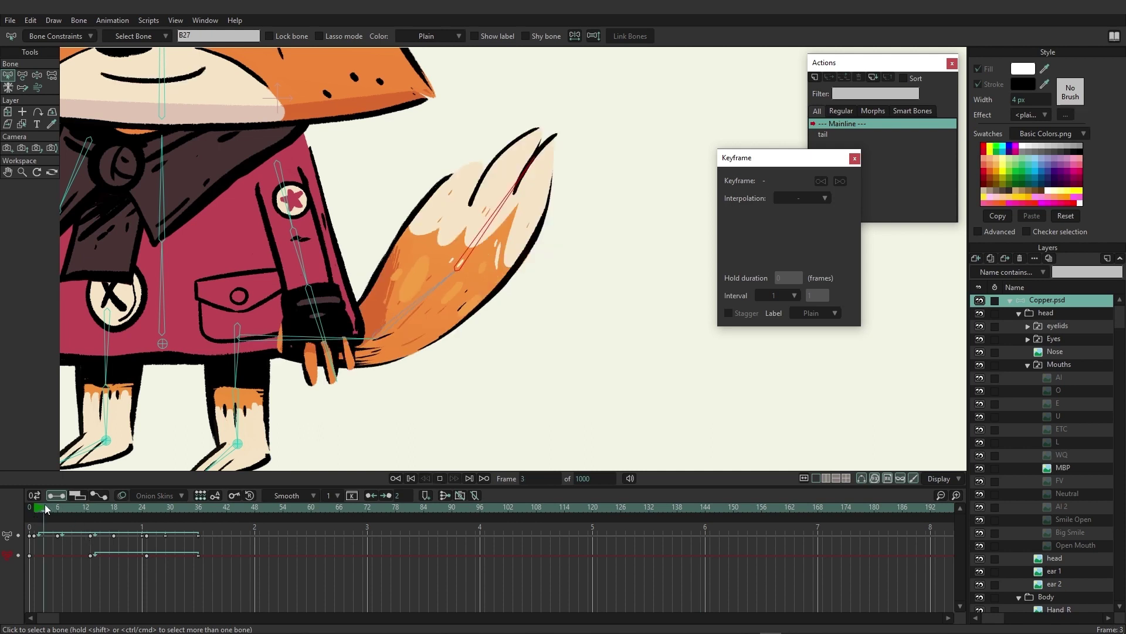